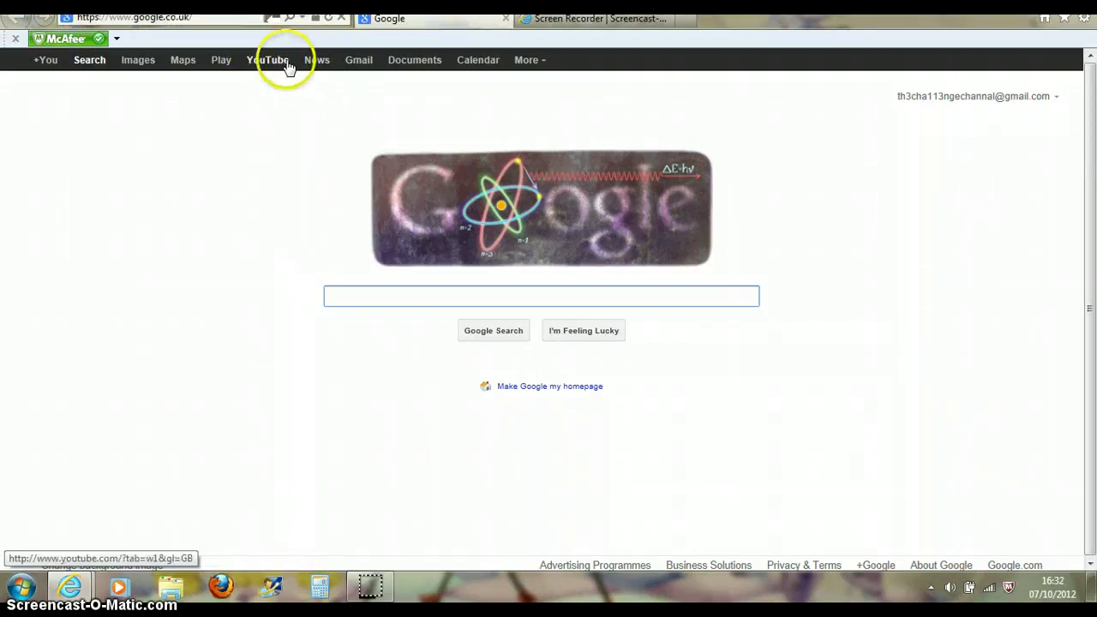
Step: Close the YouTube tab and open the GEFS Online flight simulator in a new tab
click(288, 67)
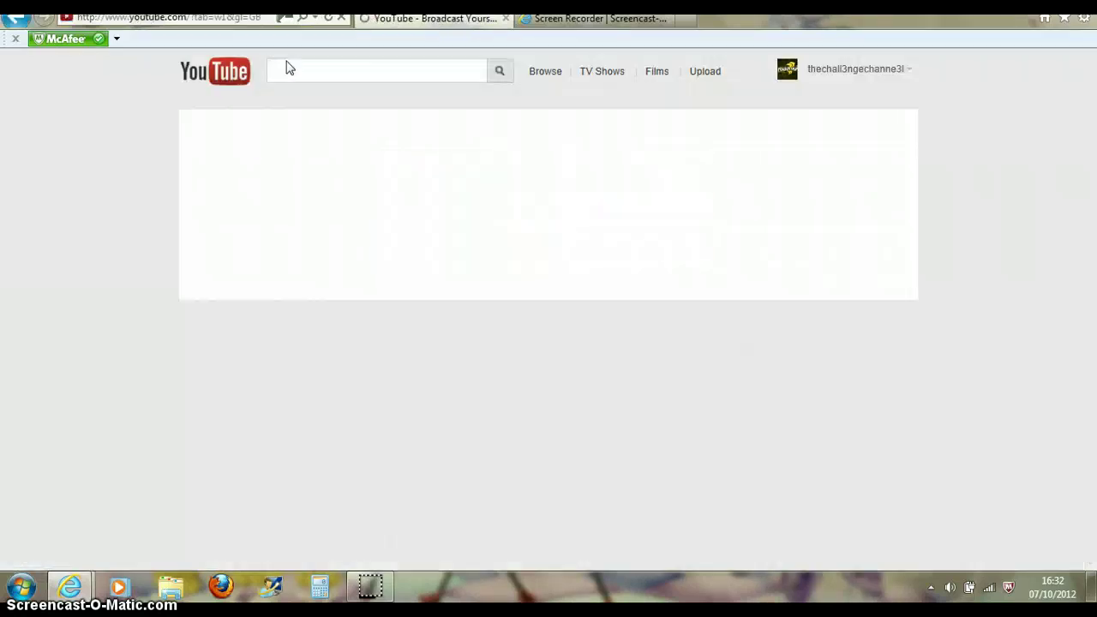
click(505, 18)
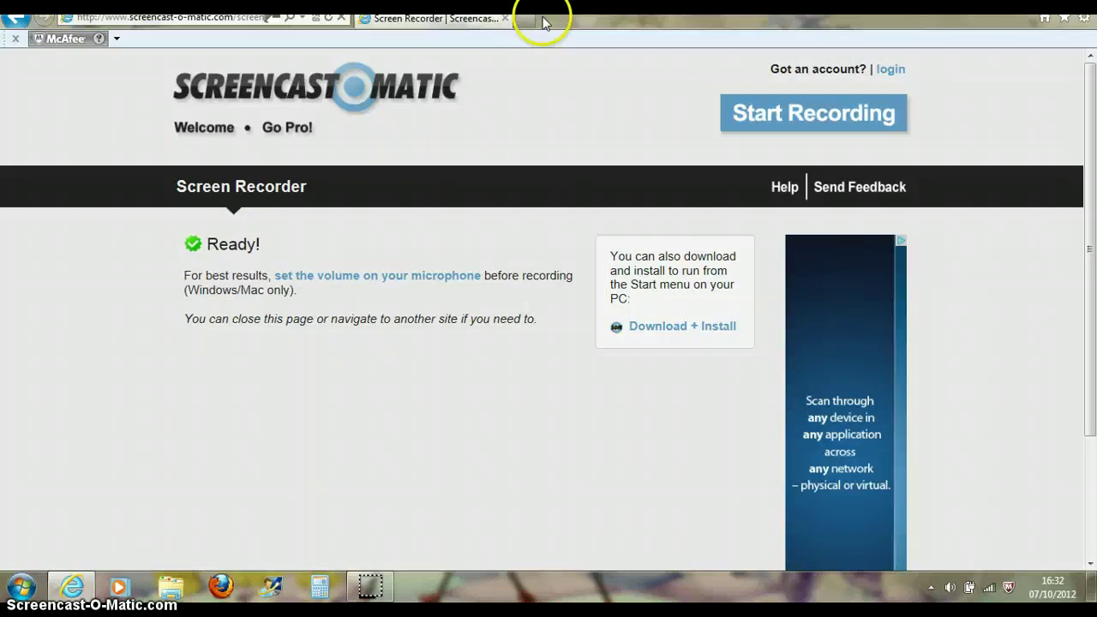
click(529, 19)
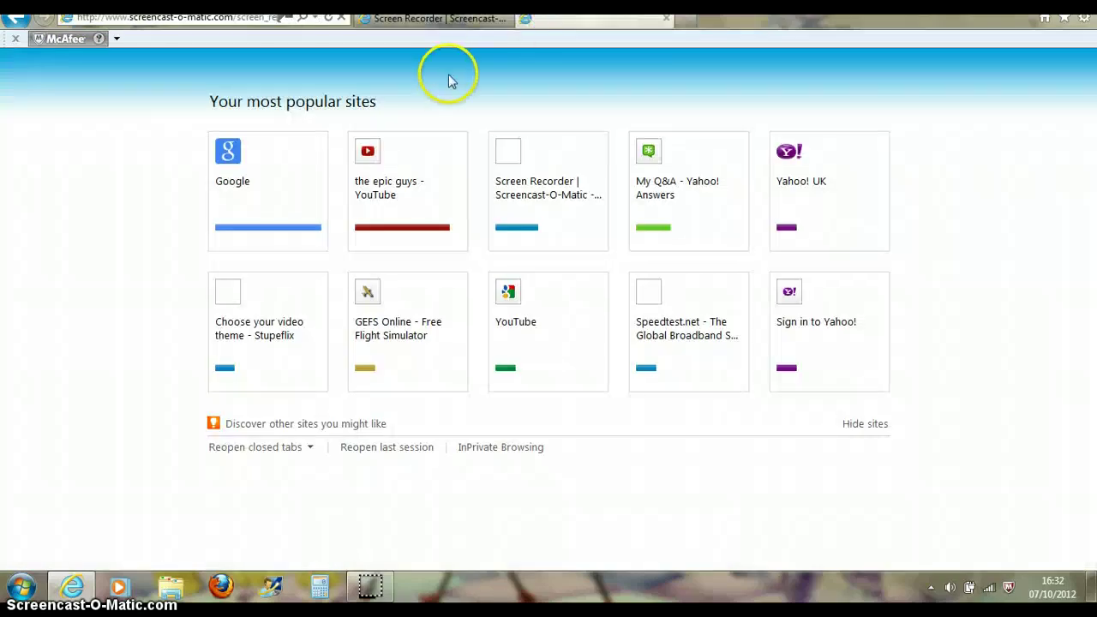
click(381, 306)
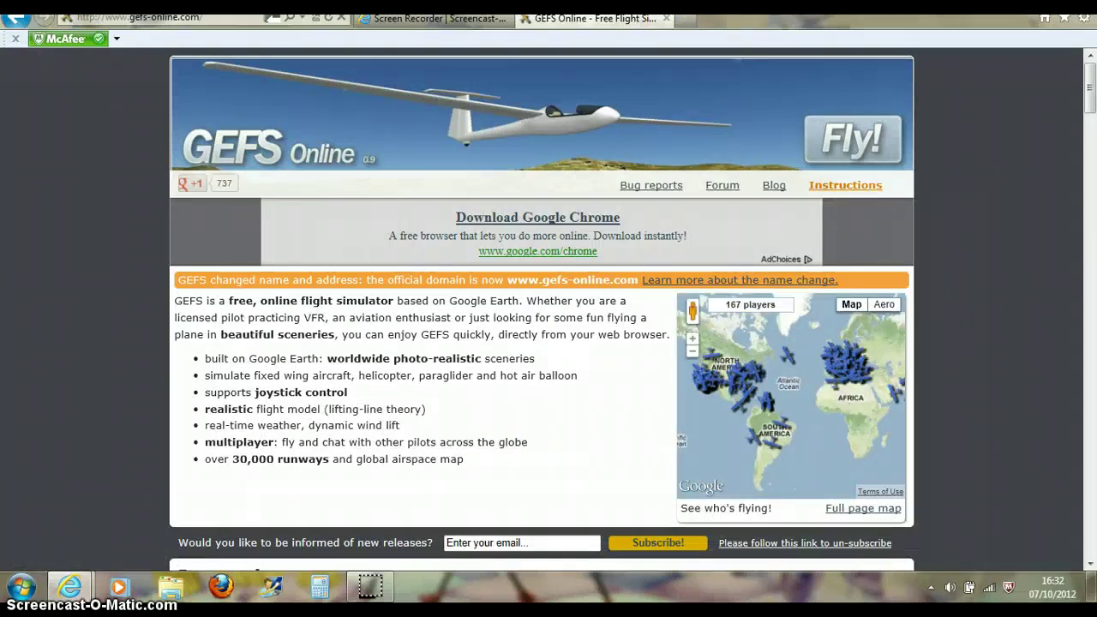
Step: Search Google for 'speed test' and open the Speedtest.net result in a new tab
click(682, 19)
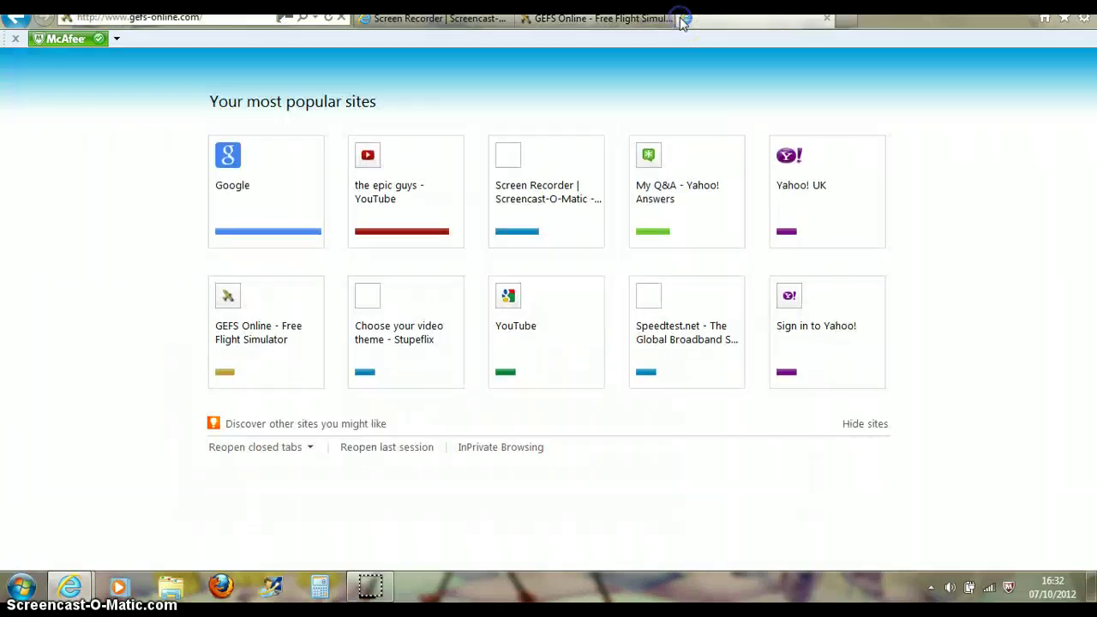
click(205, 19)
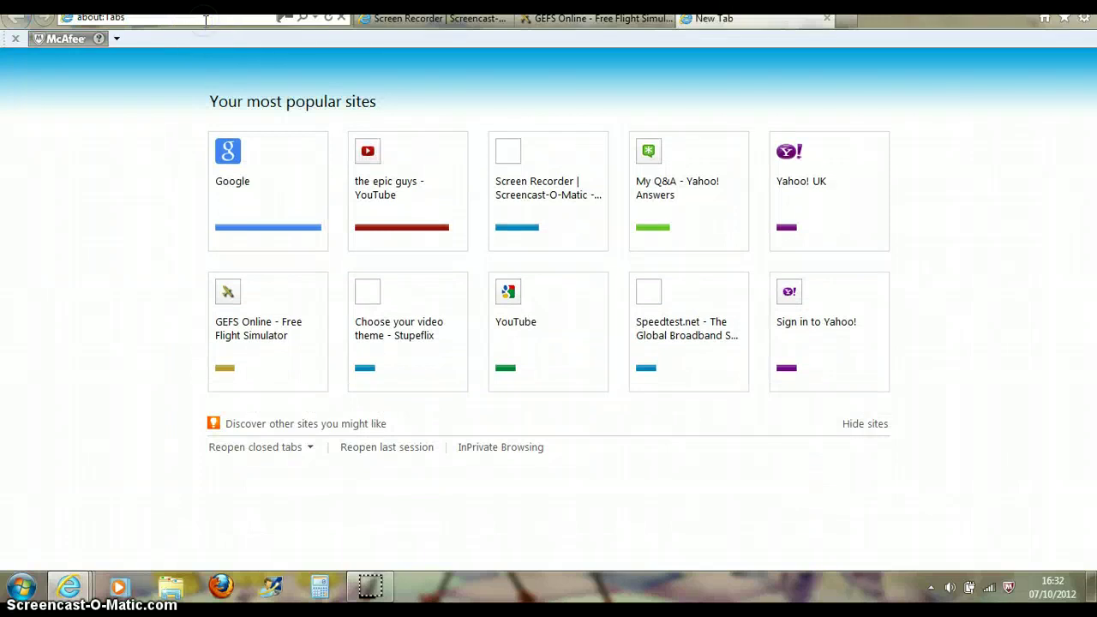
click(286, 197)
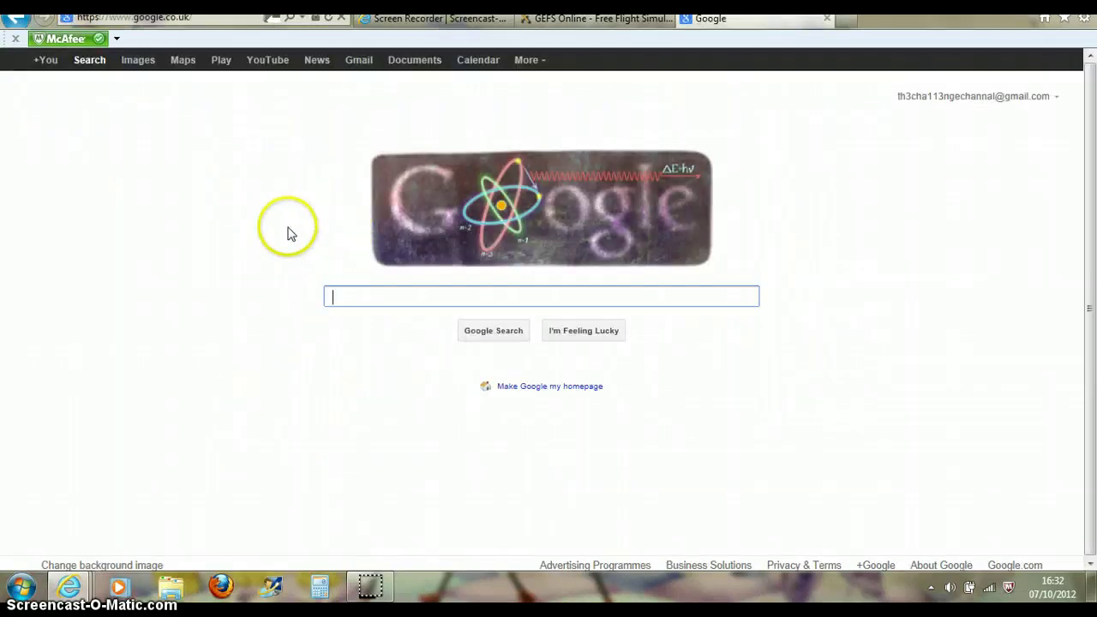
text(sp)
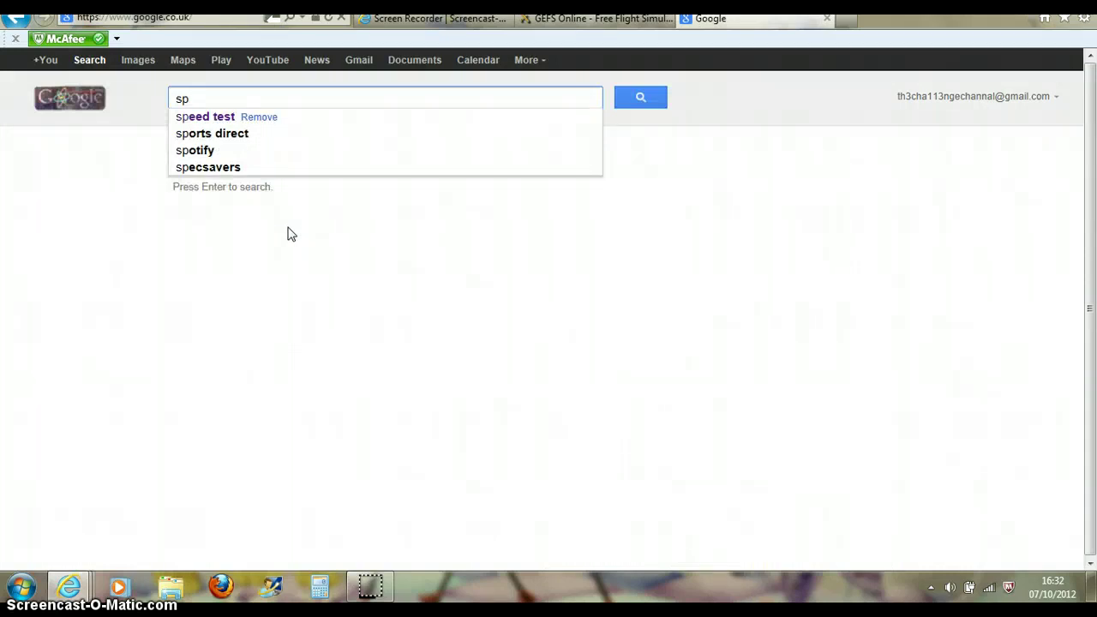
click(225, 92)
click(214, 118)
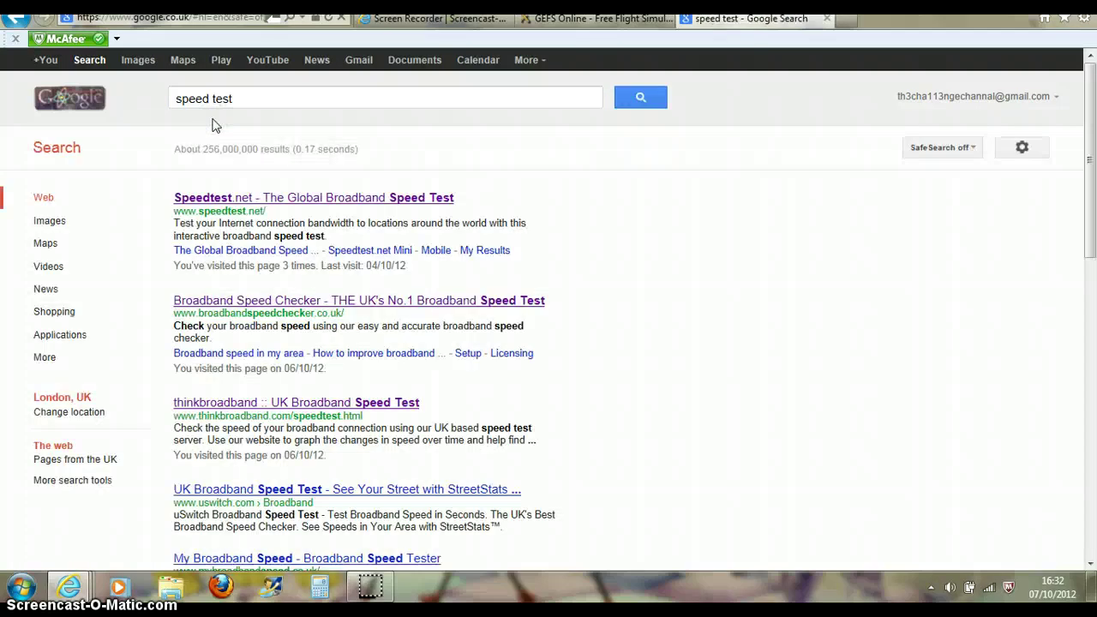
click(241, 199)
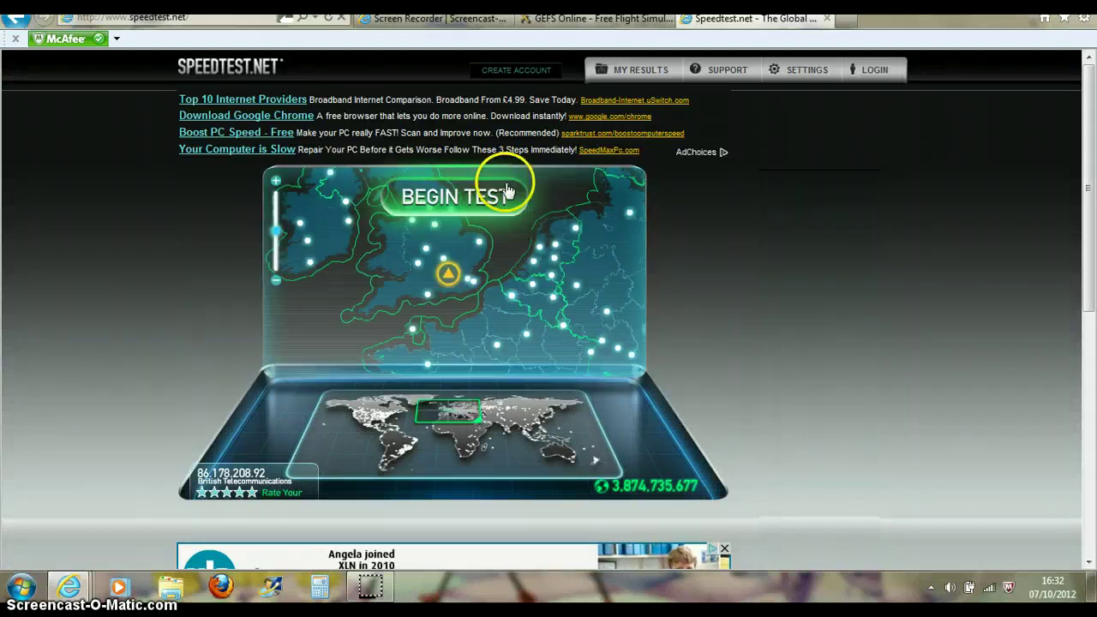
Step: Run the Speedtest.net test, getting 139 ms ping, 26.71 Mbps down, 13.92 Mbps up
click(507, 189)
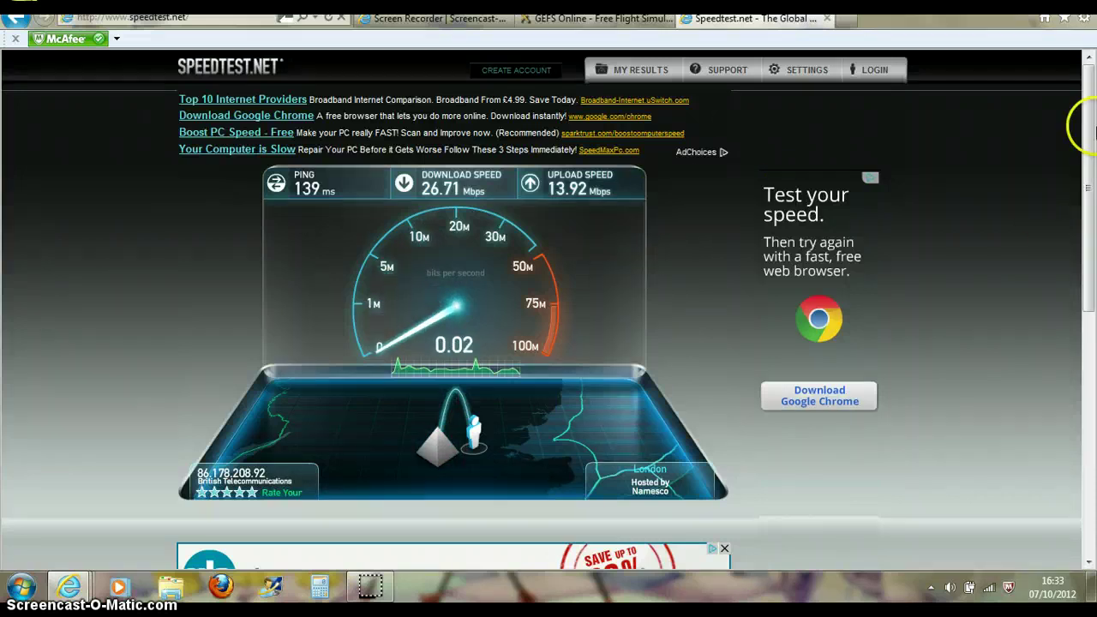
drag(1090, 137, 1091, 154)
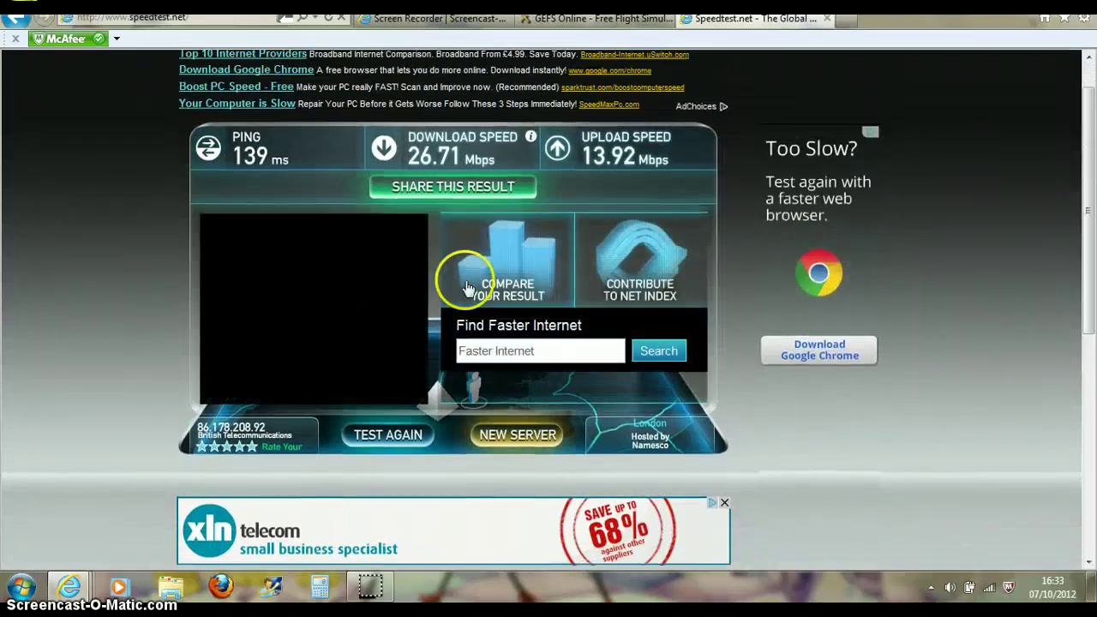
Step: Open My Results with all eight tests and try the server and date filters
click(452, 467)
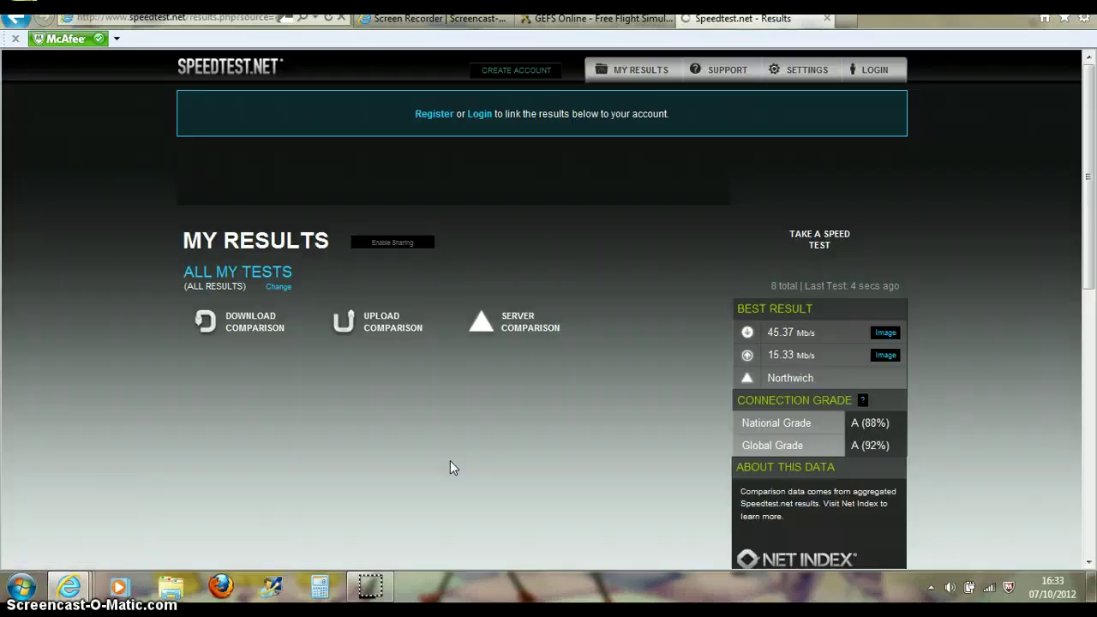
drag(1084, 165, 1086, 201)
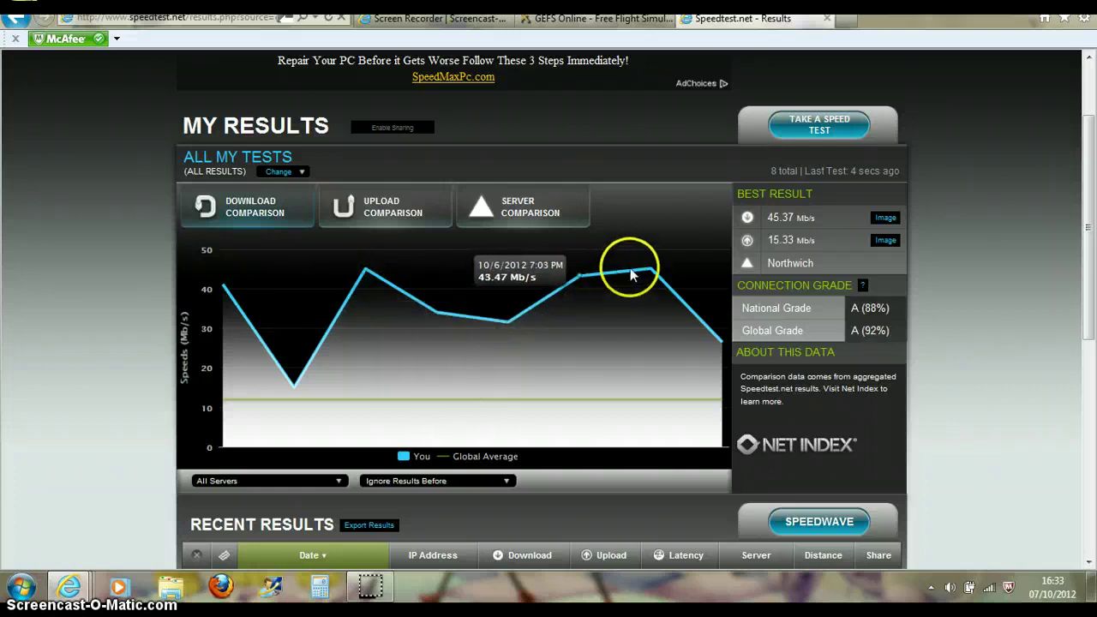
click(336, 482)
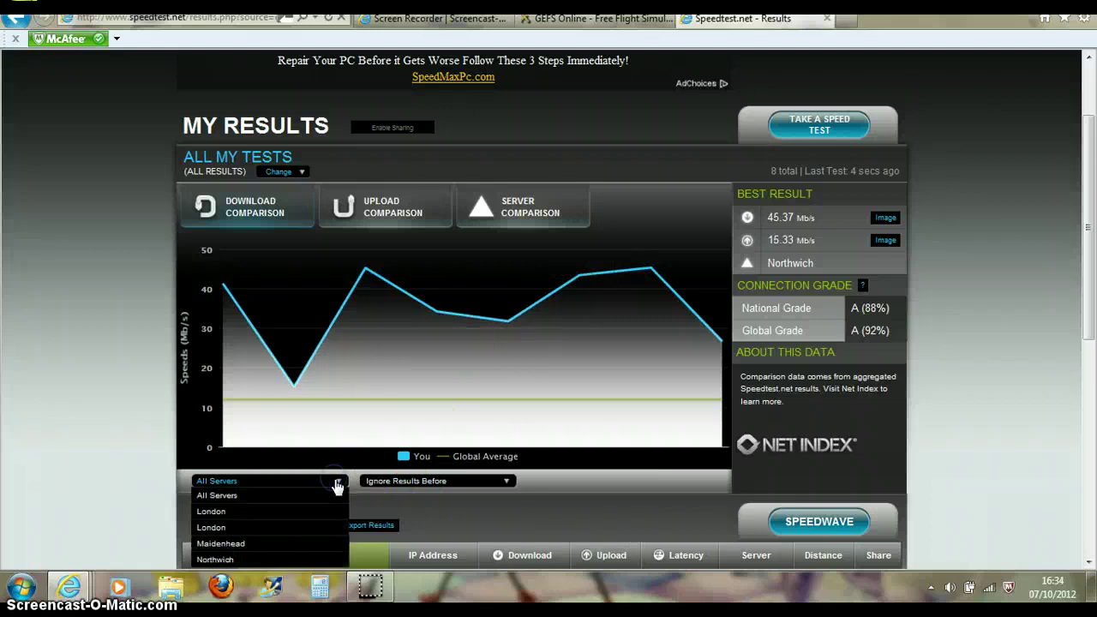
click(435, 482)
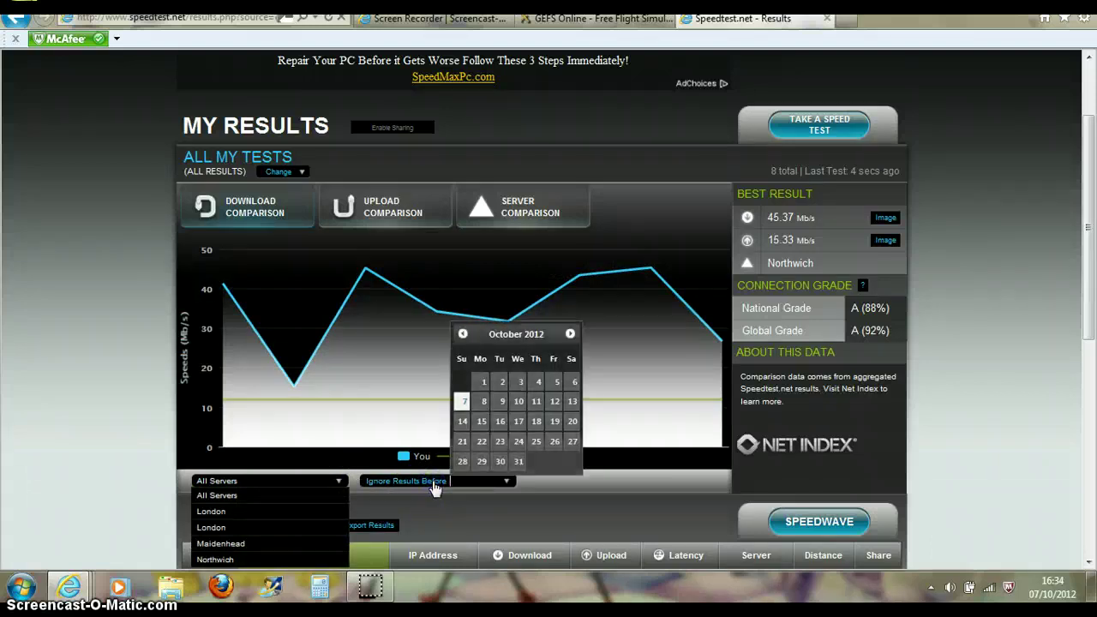
click(454, 518)
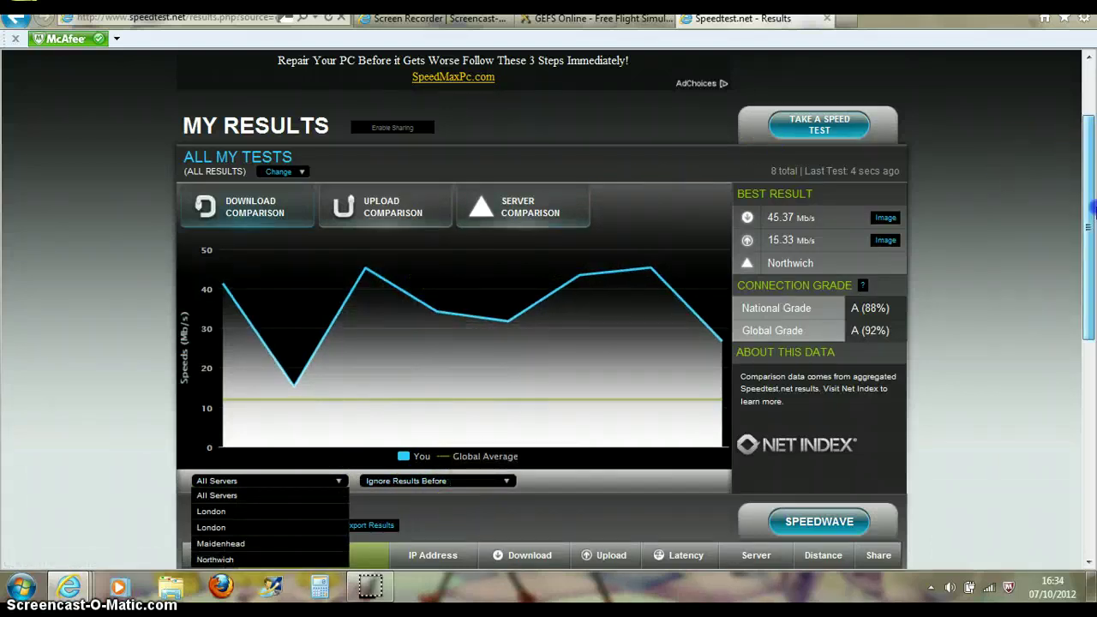
drag(1088, 205, 1090, 330)
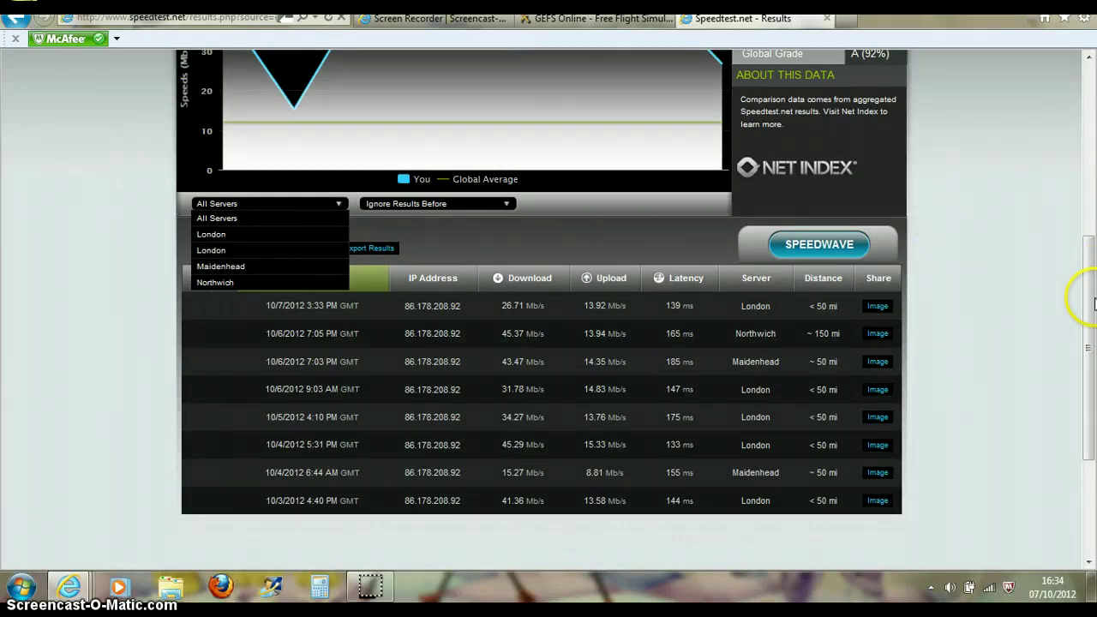
drag(1091, 301, 1091, 108)
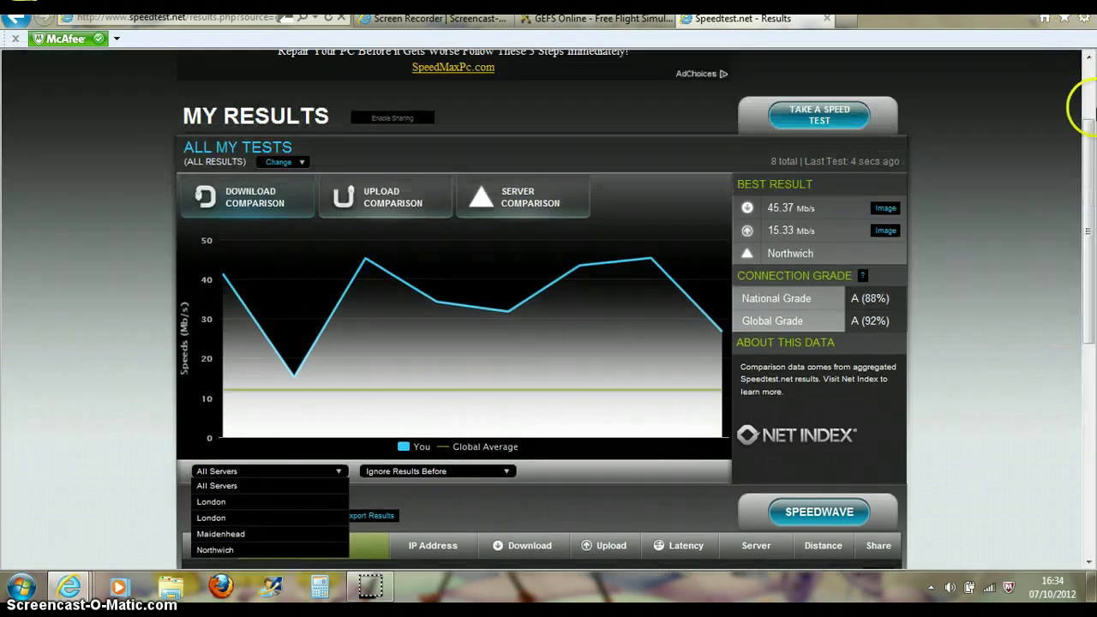
mouse_move(1081, 184)
mouse_down()
mouse_move(1091, 380)
mouse_move(1091, 171)
mouse_up()
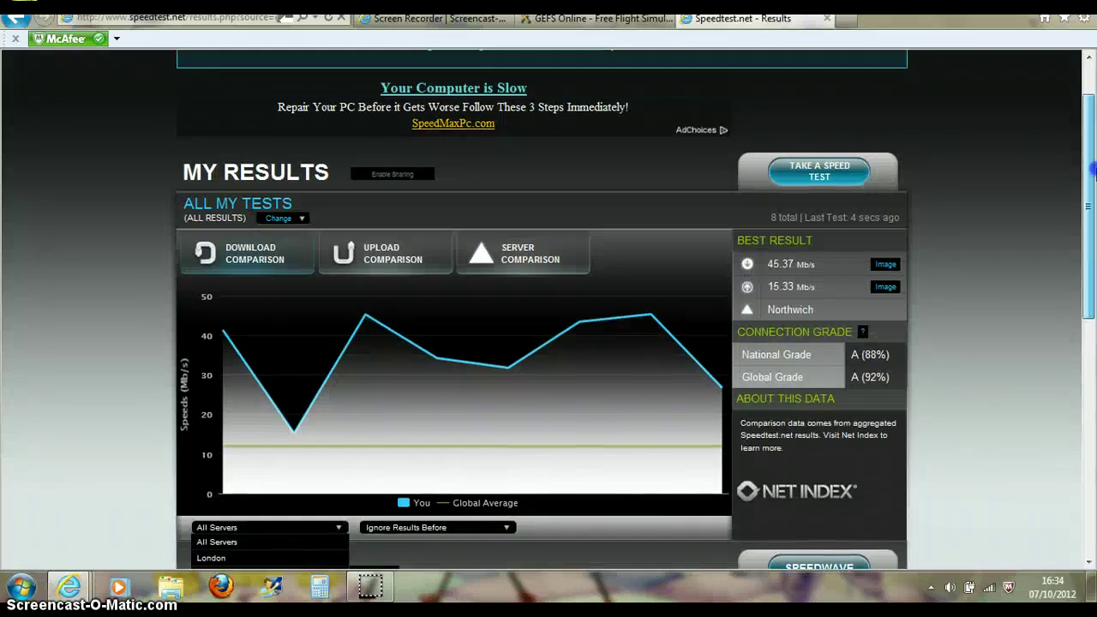
Step: Close the Speedtest.net tab to return to the GEFS Online flight
click(828, 18)
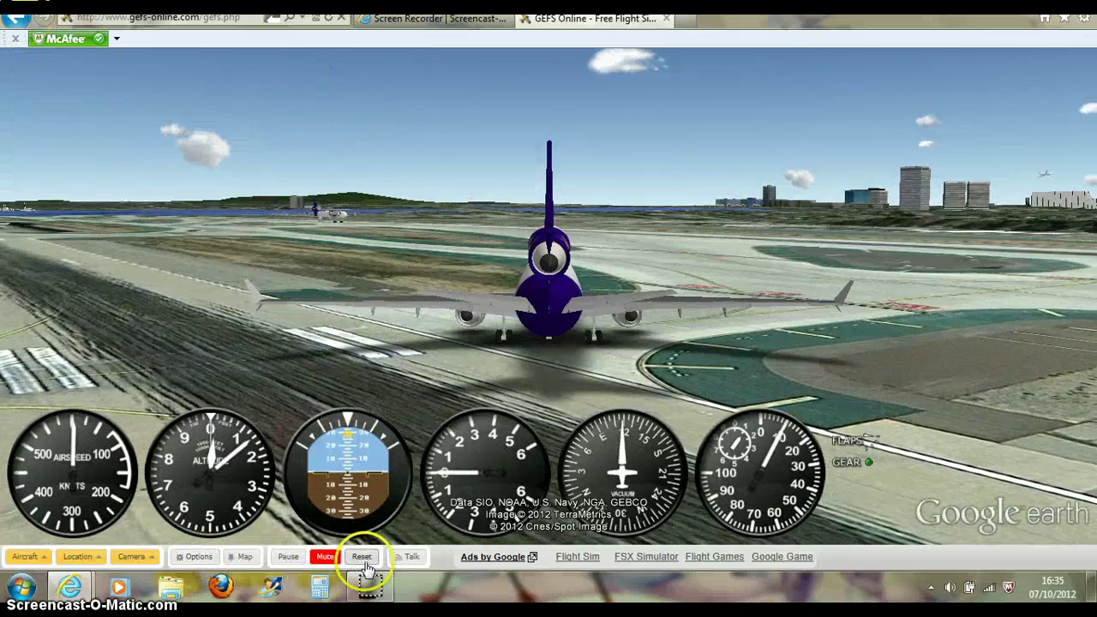
Step: Reset the flight and place the airliner on the Los Angeles International Airport runway
click(363, 558)
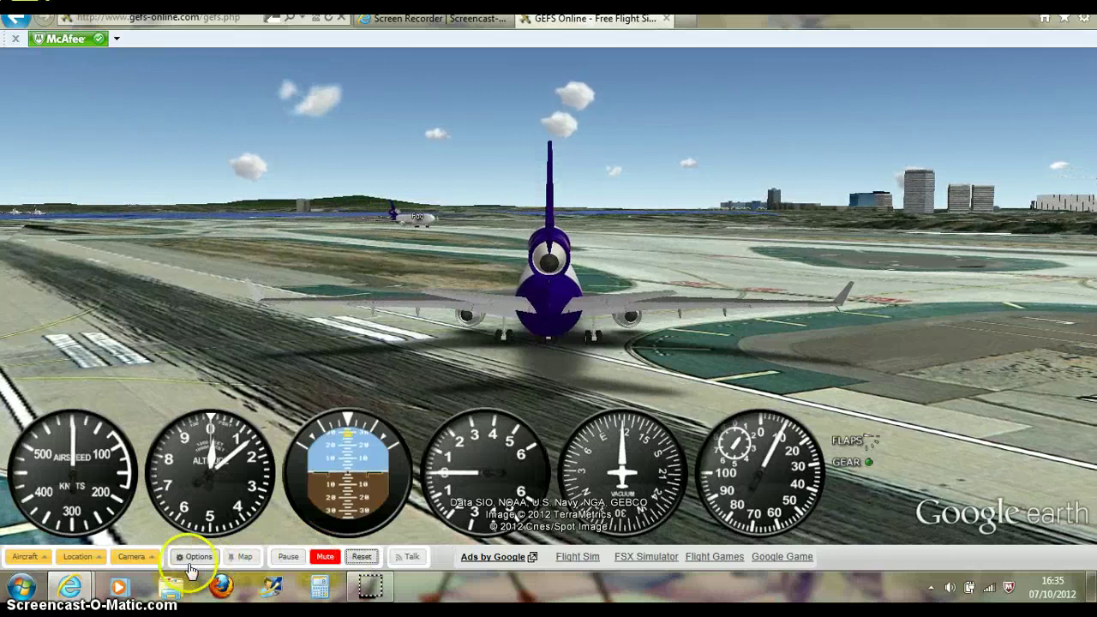
click(86, 558)
mouse_move(87, 231)
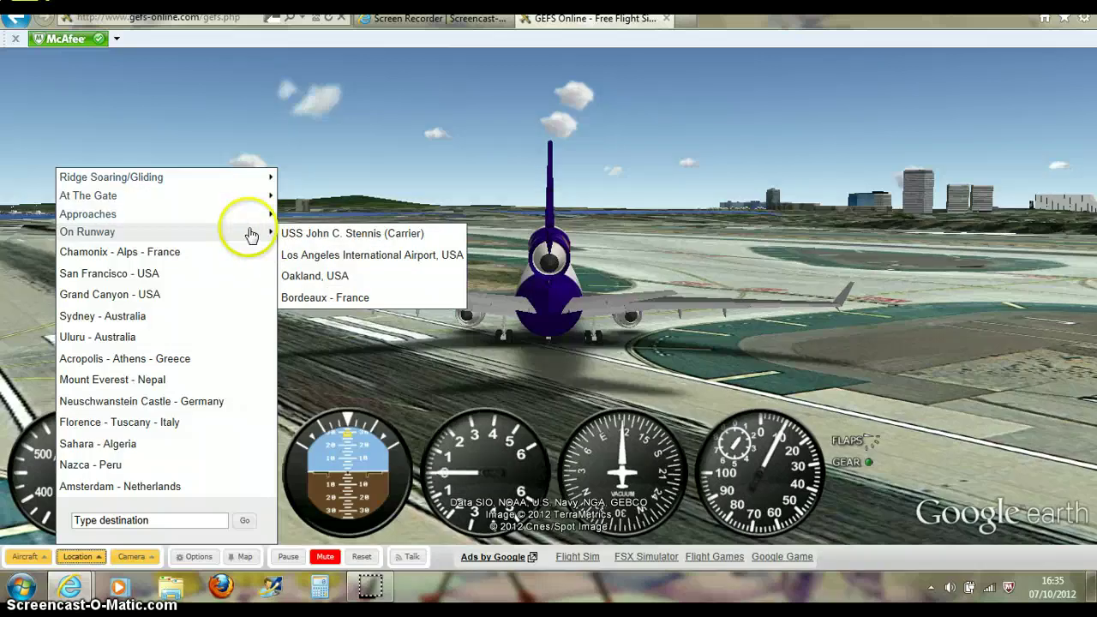
click(319, 256)
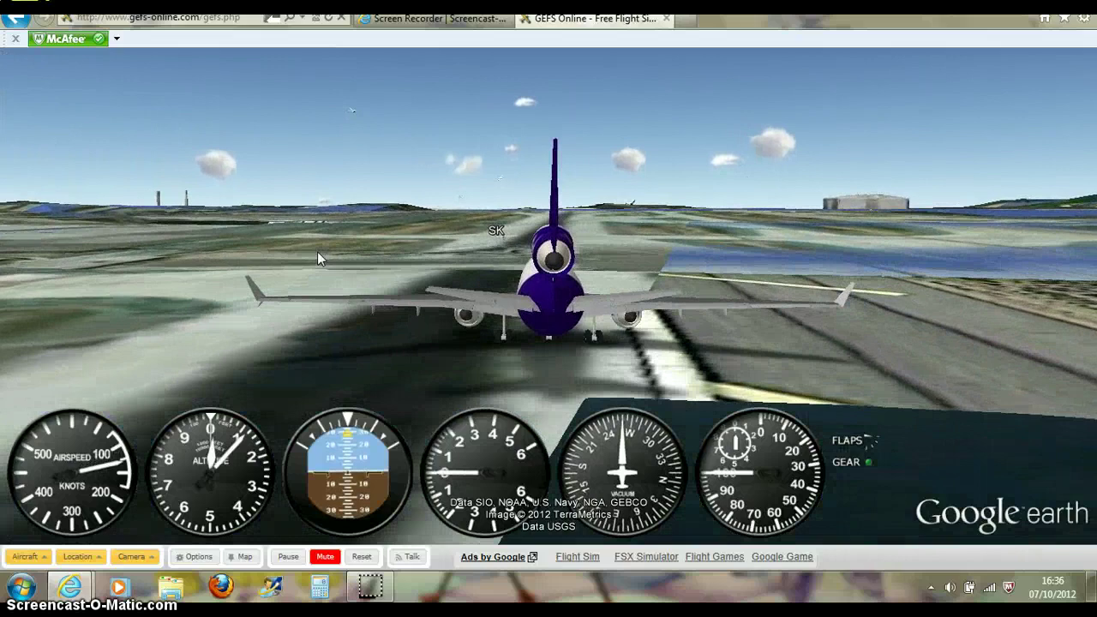
Step: Take off from Los Angeles with flaps at the first setting and gear retracted
click(318, 54)
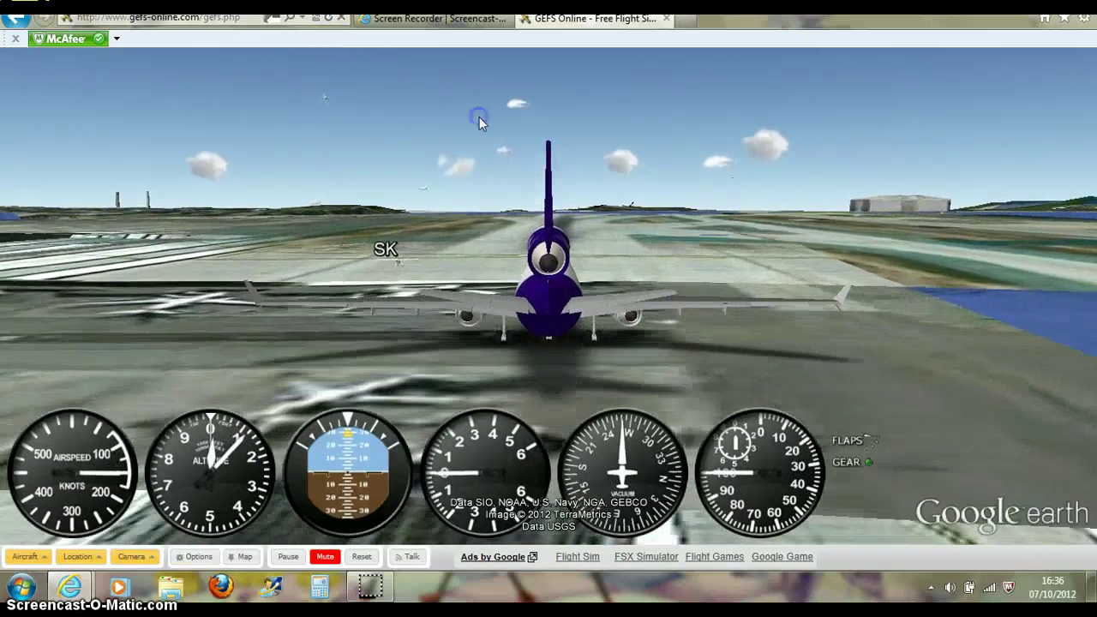
click(197, 293)
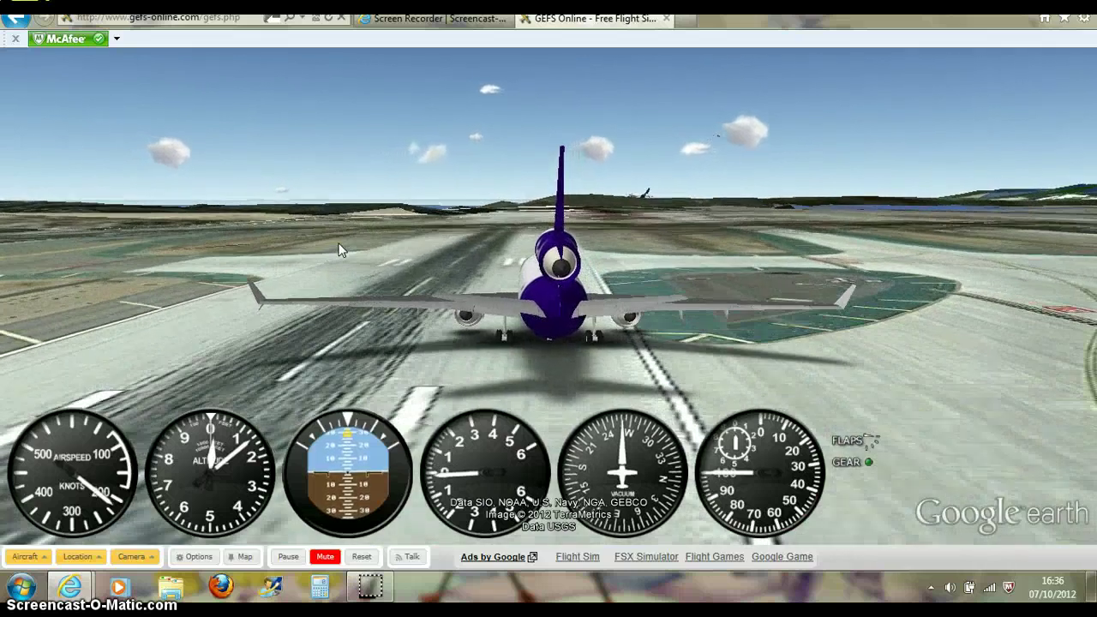
key(Down)
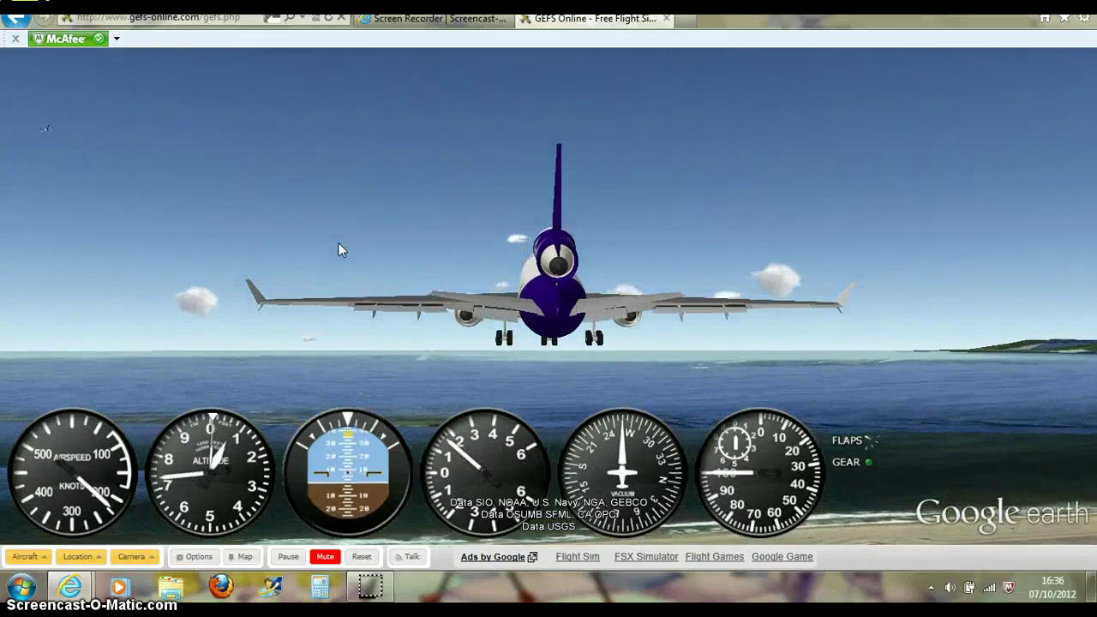
key(bracketright)
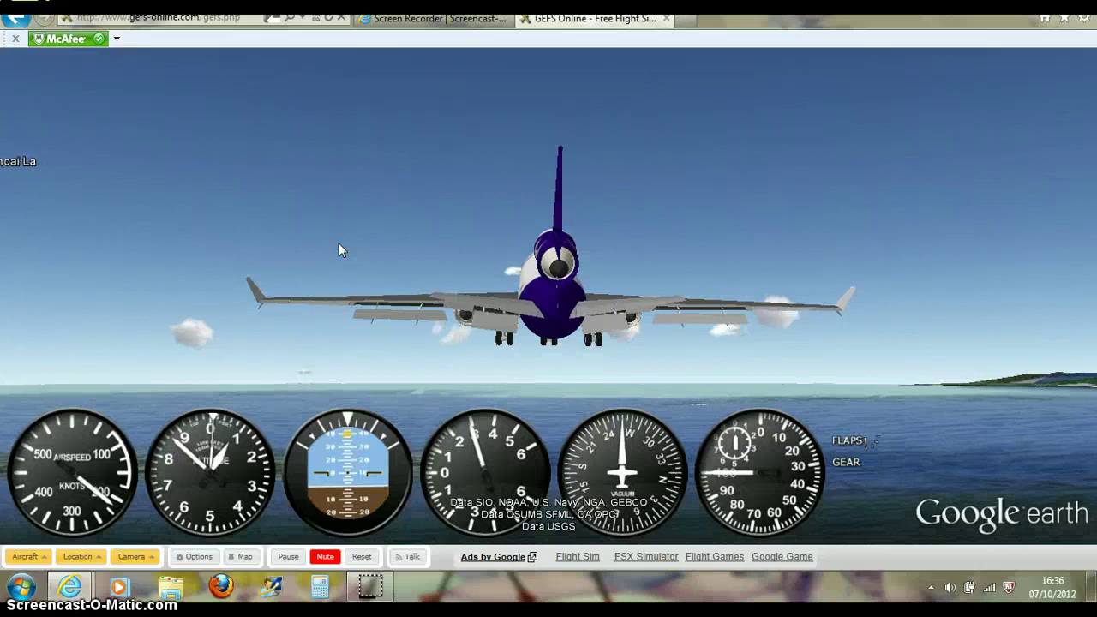
key(g)
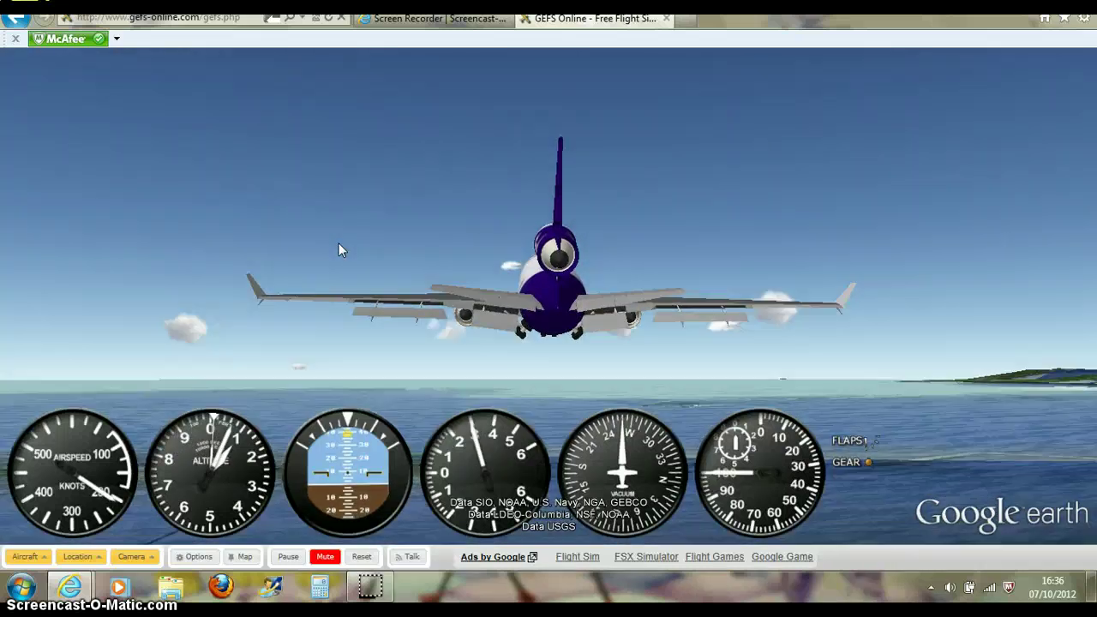
Step: Swing to a side view, bank the jet into a climb, and show the aircraft list
click(420, 252)
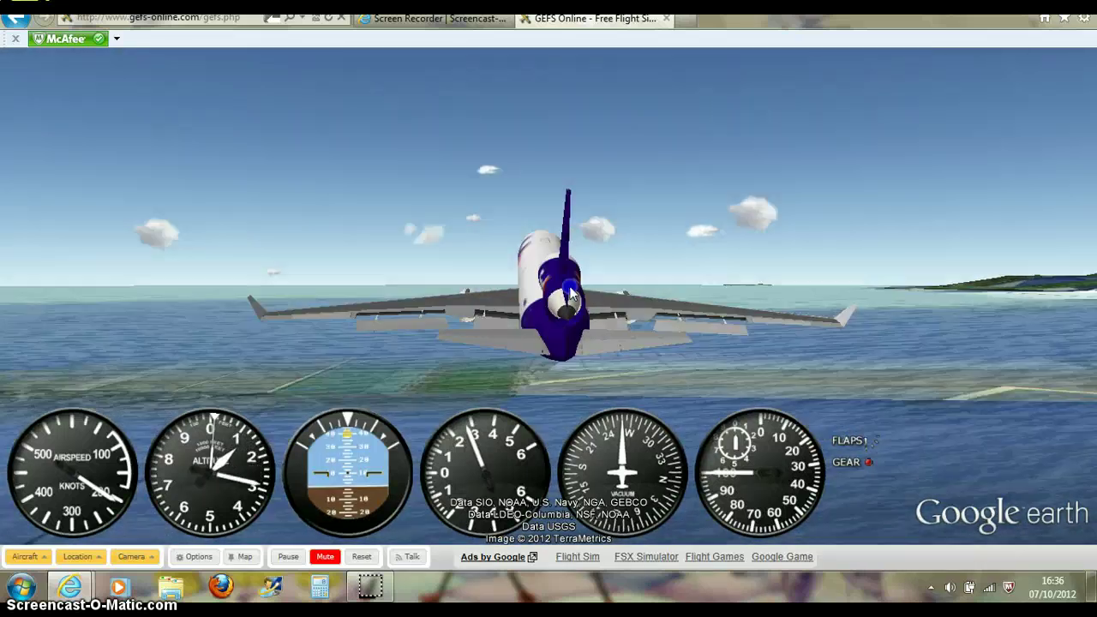
drag(569, 296, 748, 309)
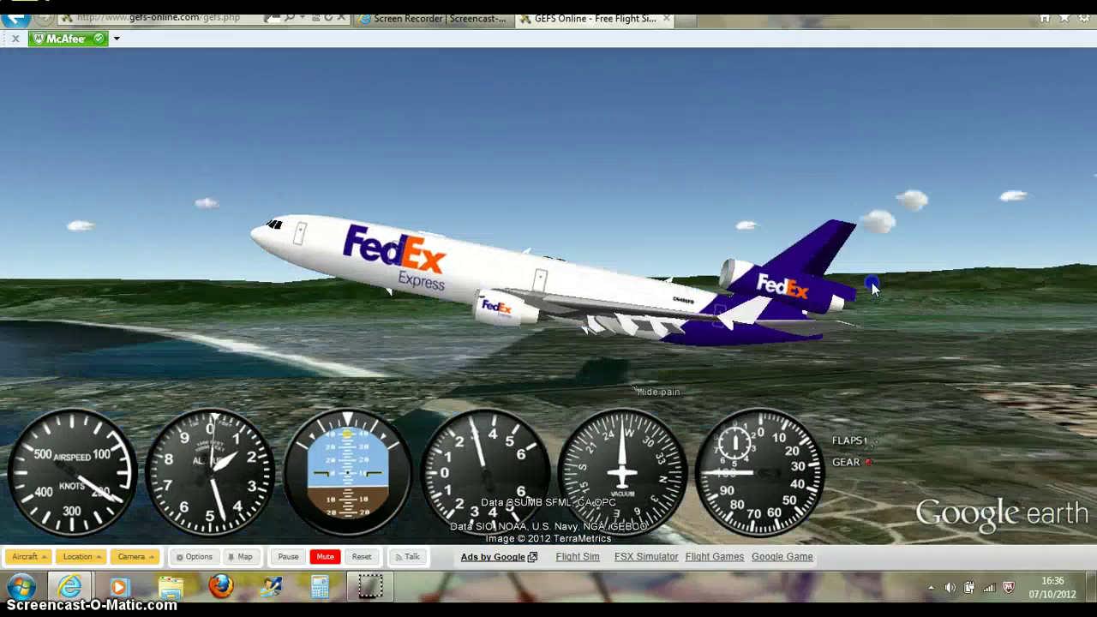
mouse_move(747, 308)
mouse_down()
mouse_move(939, 288)
mouse_move(1024, 306)
mouse_move(603, 274)
mouse_move(563, 294)
mouse_up()
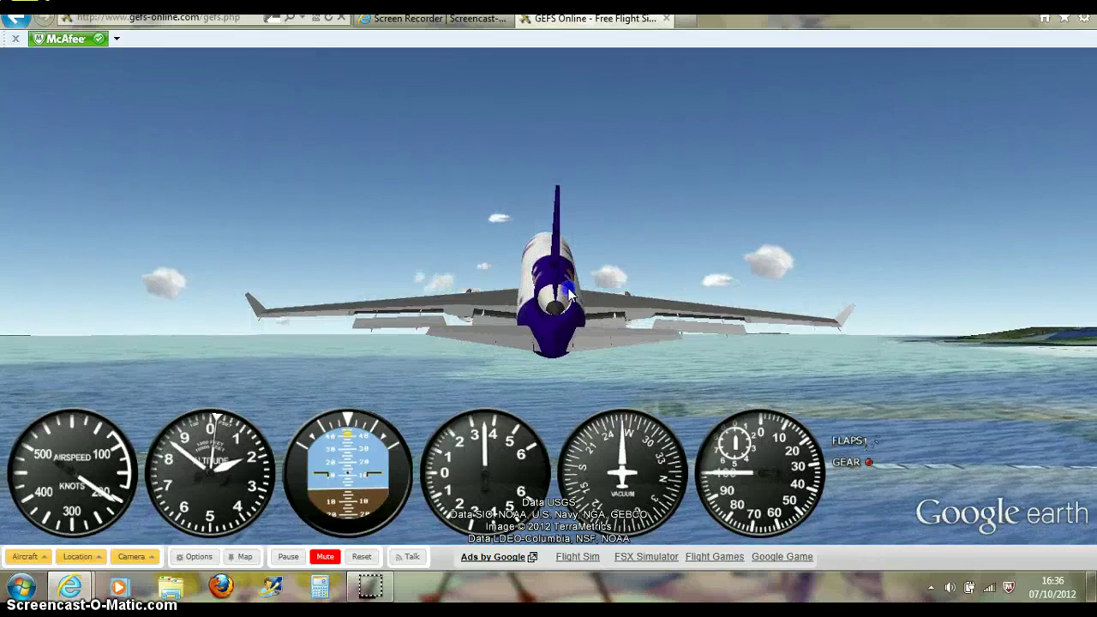
drag(564, 293, 325, 380)
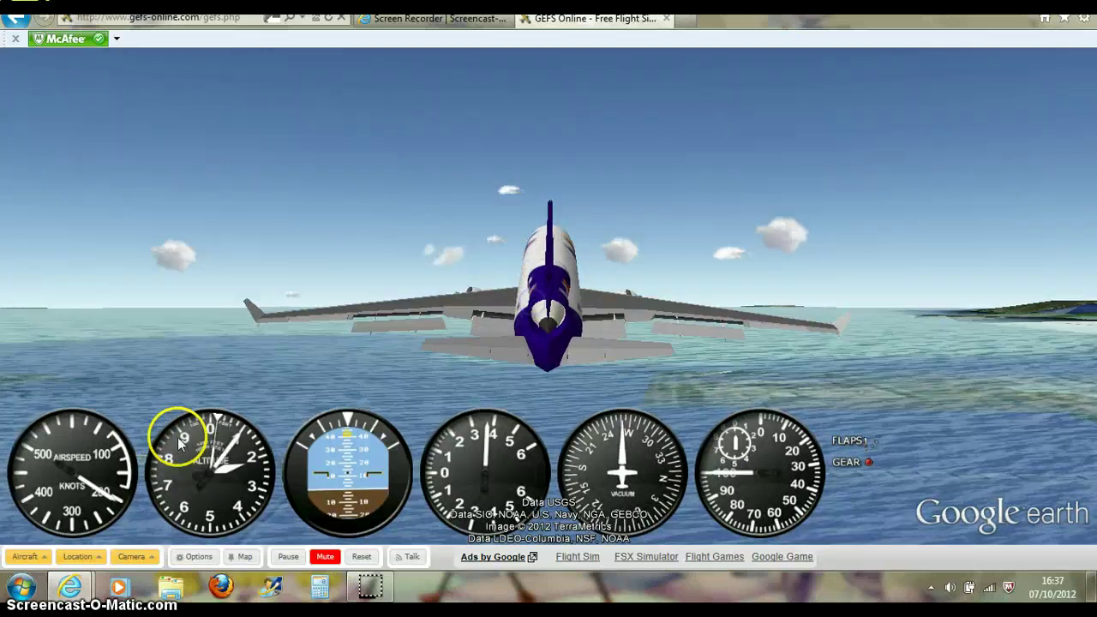
click(26, 557)
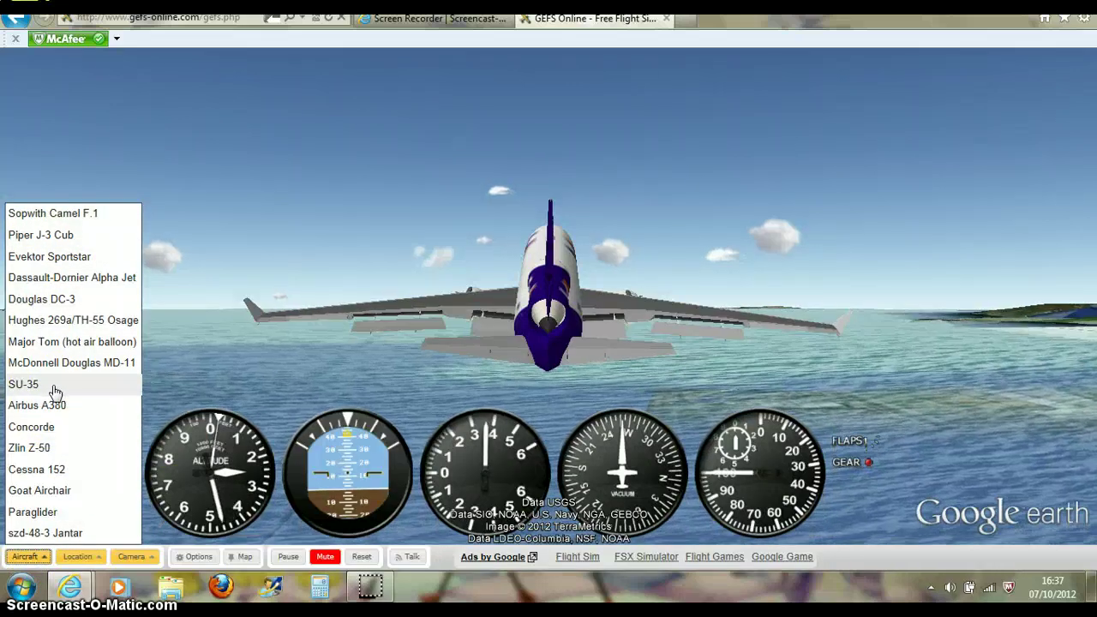
click(63, 351)
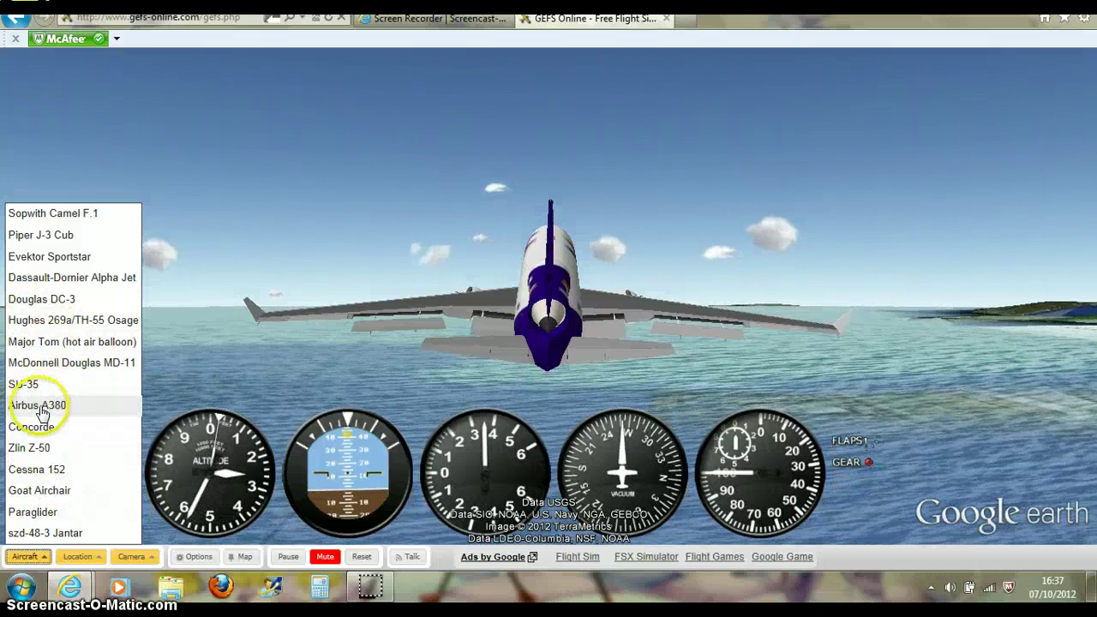
click(236, 384)
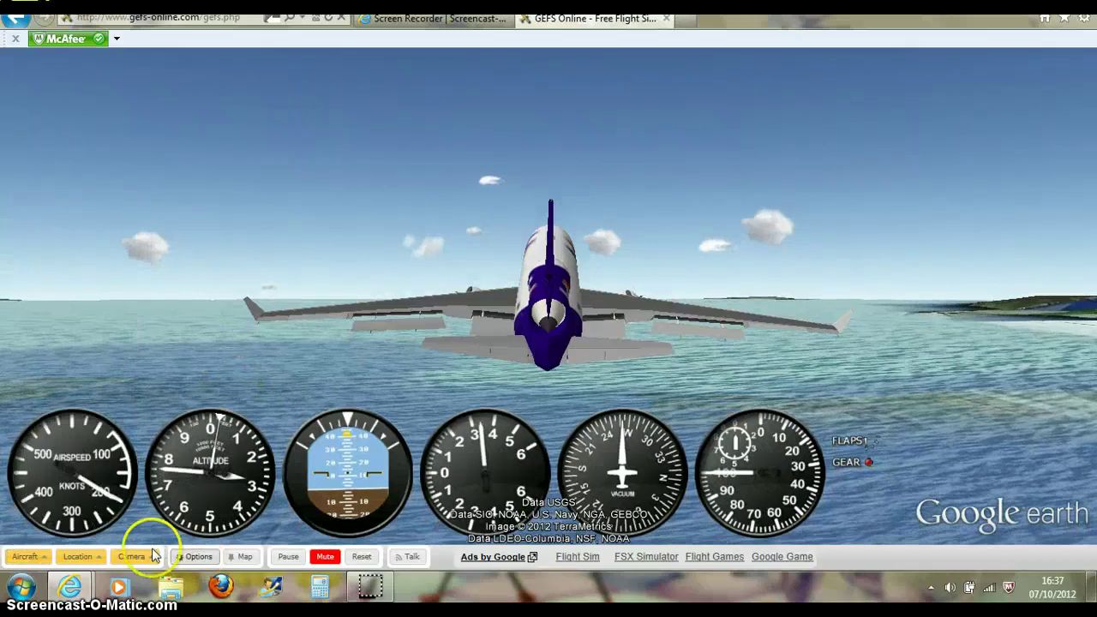
click(77, 556)
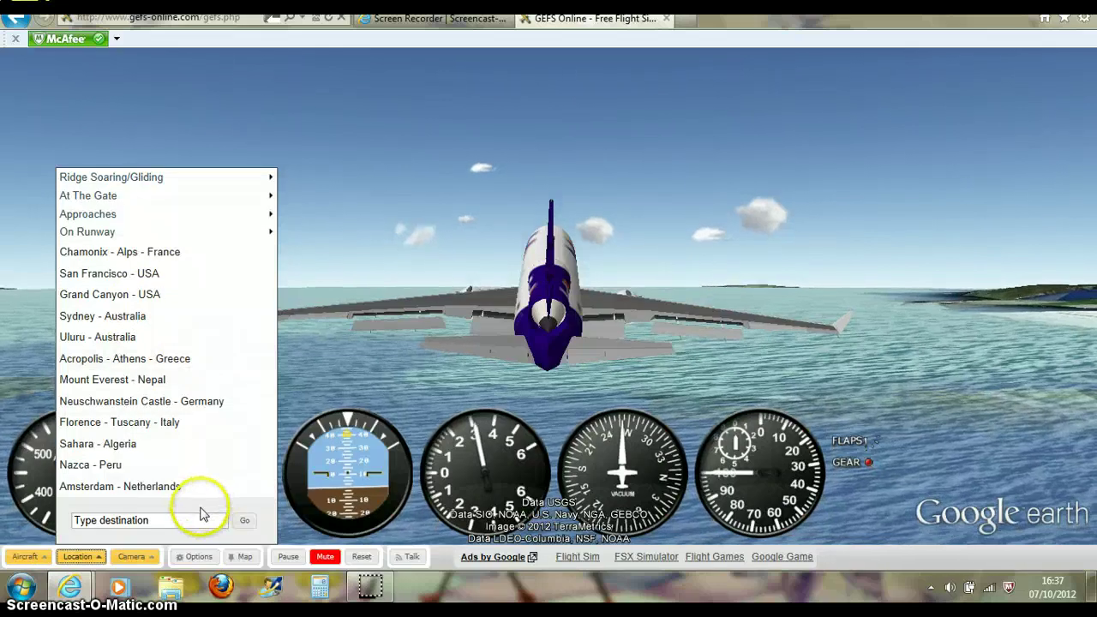
click(386, 355)
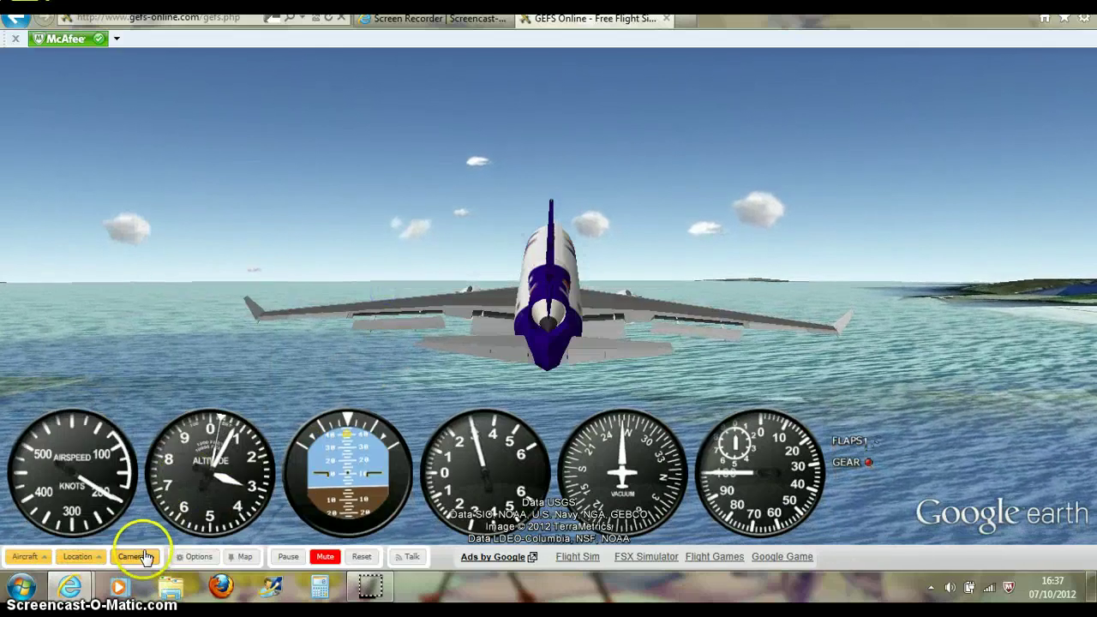
click(133, 556)
click(263, 349)
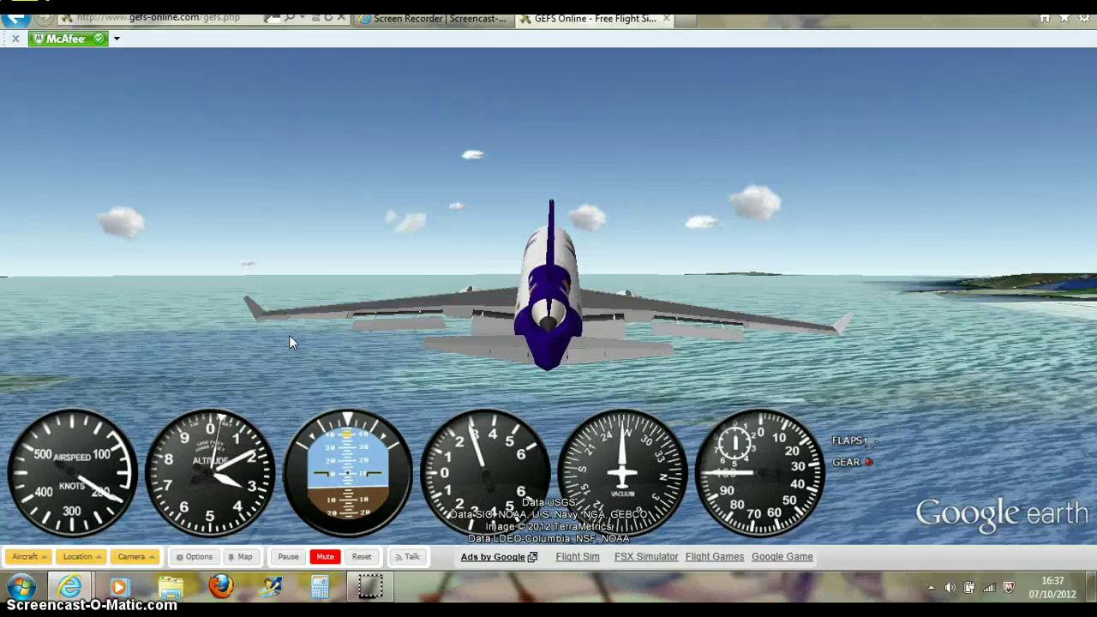
click(199, 460)
Step: Jump to the approach into Aéroport Nice Côte d'Azur from the Location list
click(79, 556)
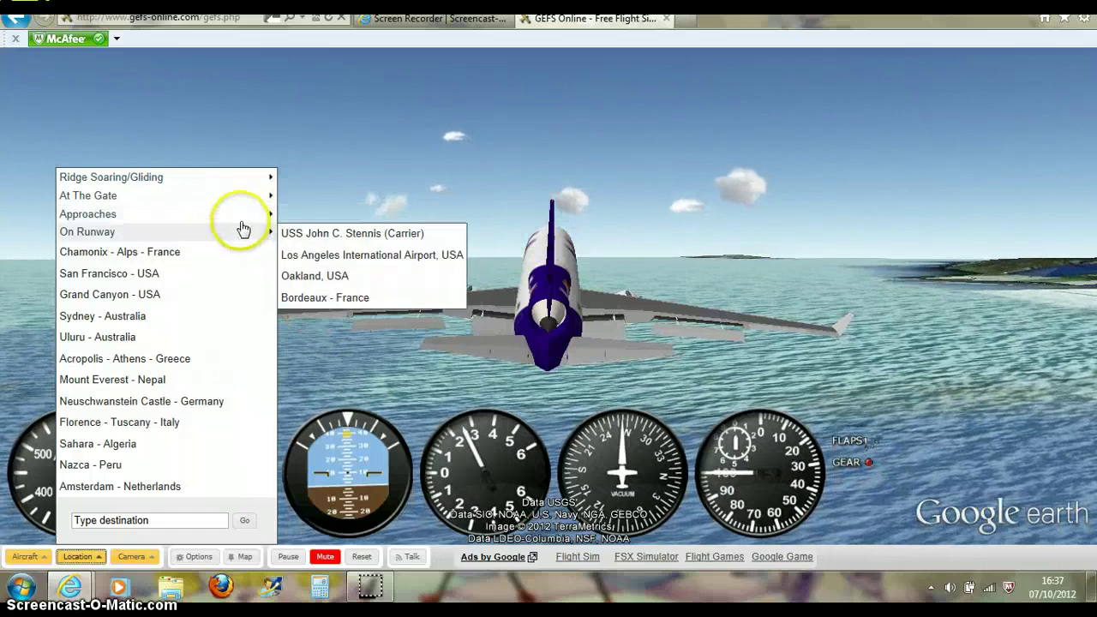
mouse_move(88, 214)
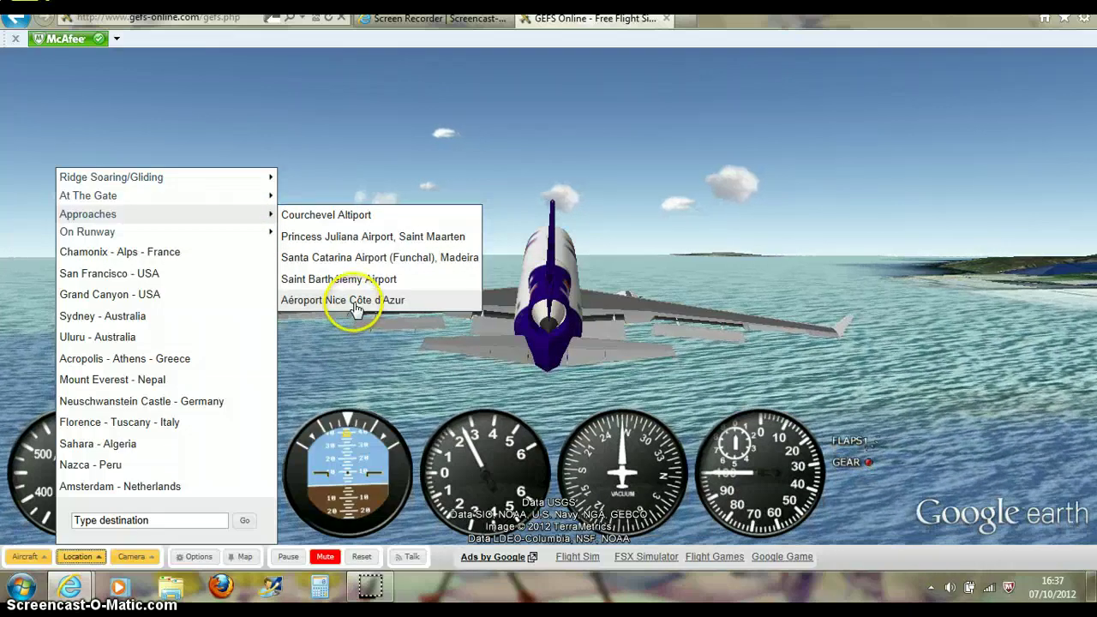
click(356, 300)
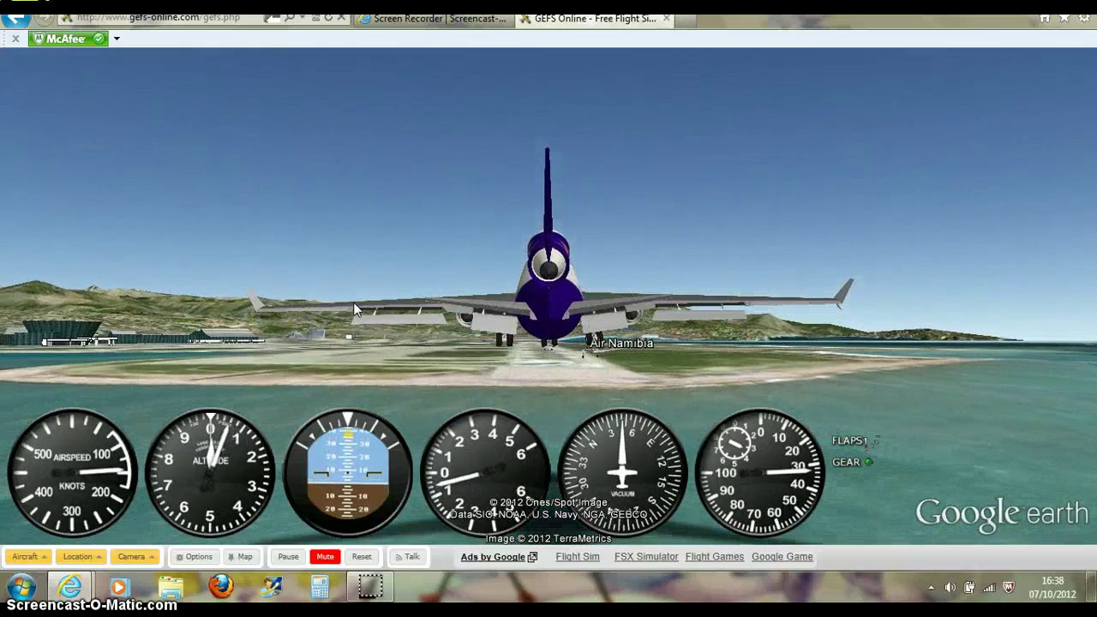
Step: Flare with Page Up and deploy the spoilers after touching down at Nice
key(Page_Up)
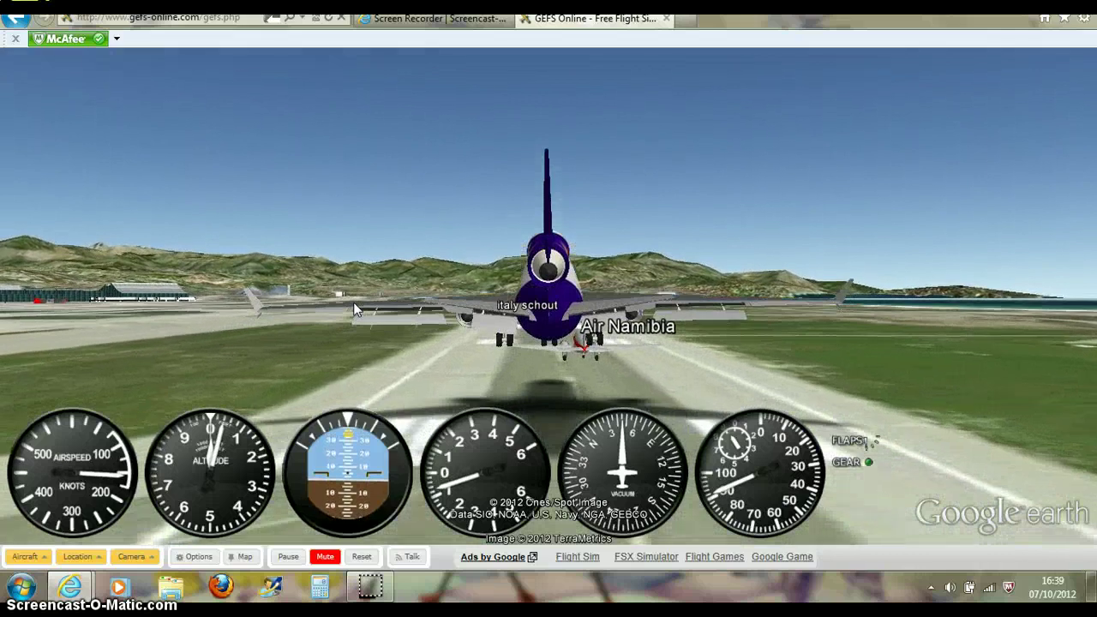
key(slash)
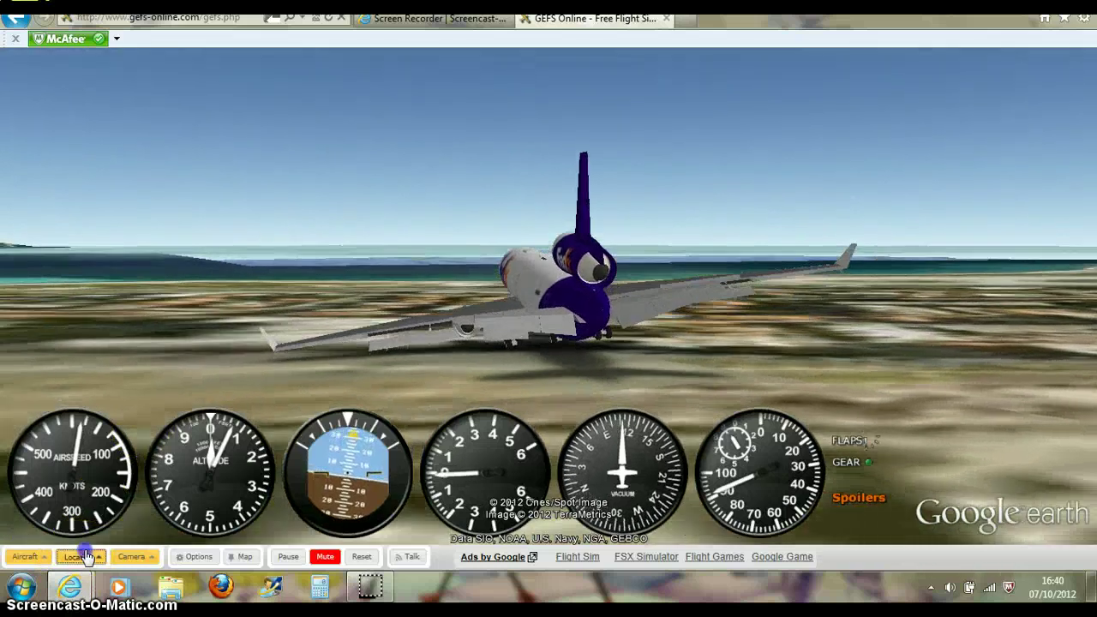
Step: Teleport the jet to postcode 'ha8 5nl' and switch to another camera view
click(80, 556)
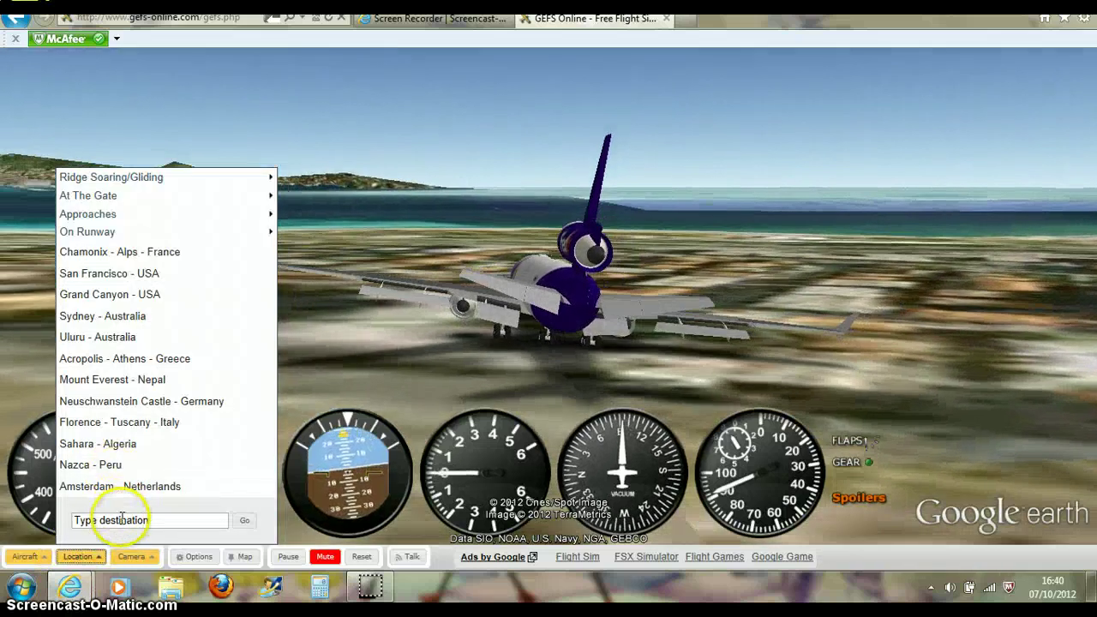
click(122, 519)
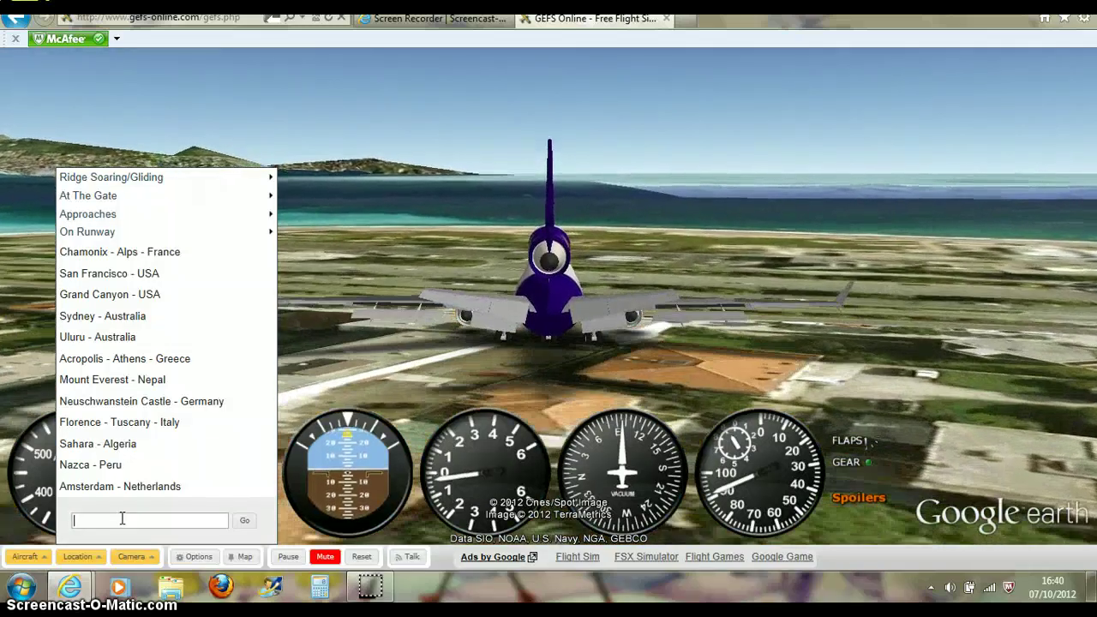
text(ha8)
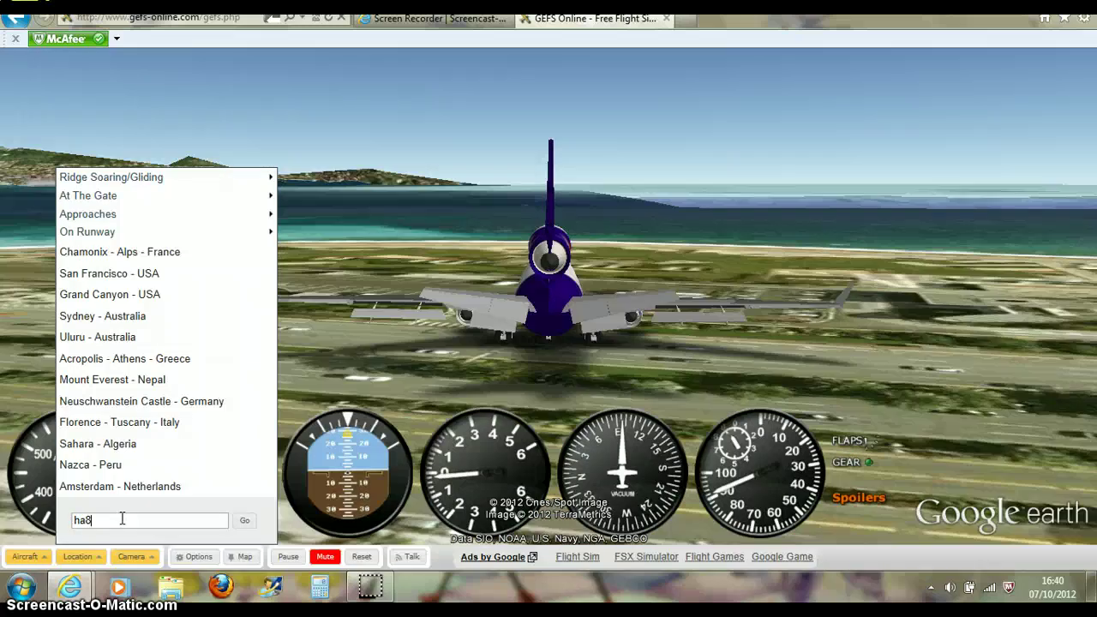
text(ai)
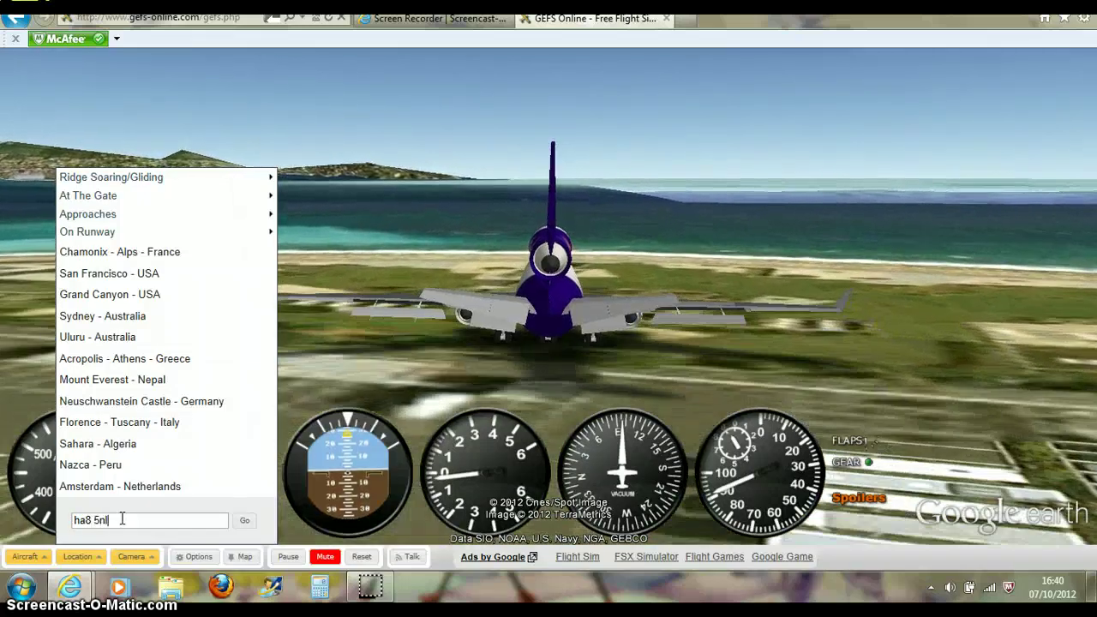
key(Return)
click(135, 537)
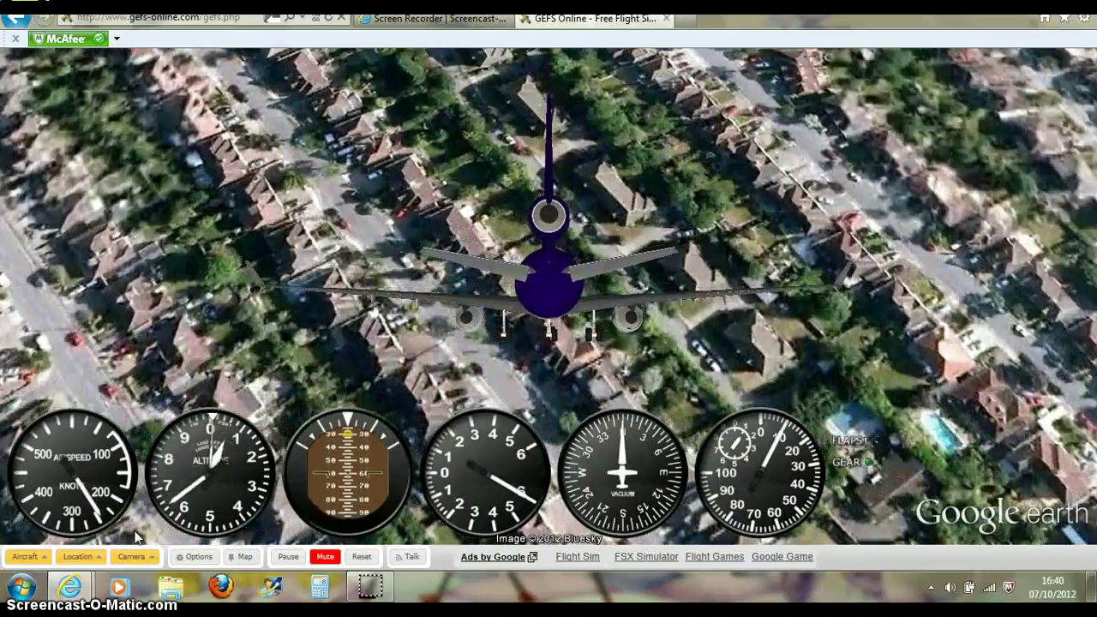
Step: Pull the nose up to level the jet just above the green countryside
key(Down)
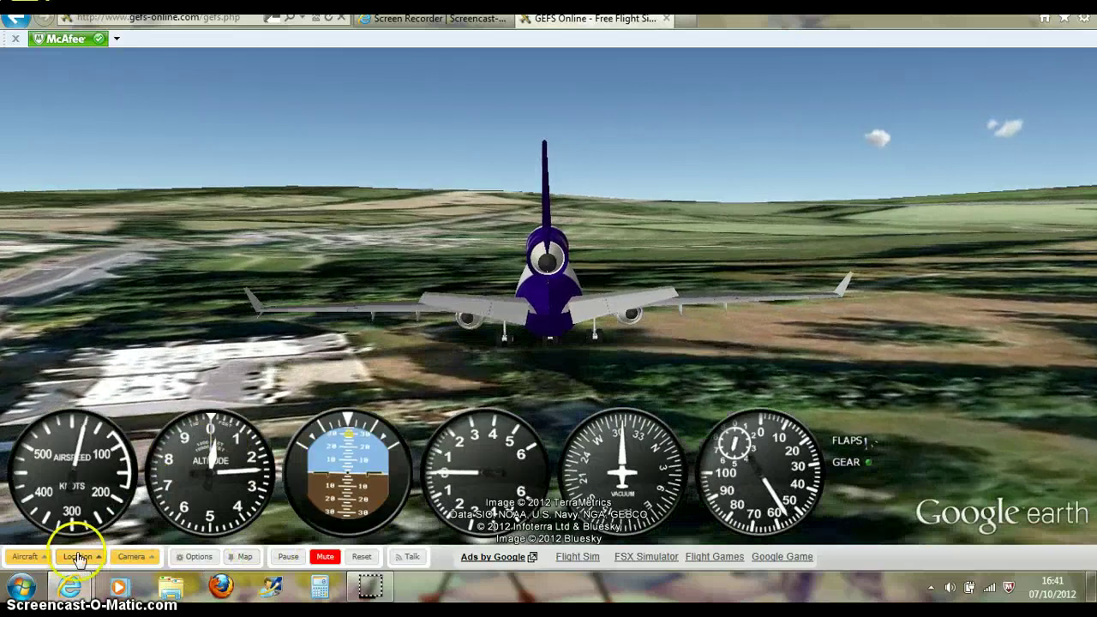
Step: Teleport the jet to 'park high school harrow' through the Location destination field
click(79, 562)
click(107, 520)
text(park high school harrow)
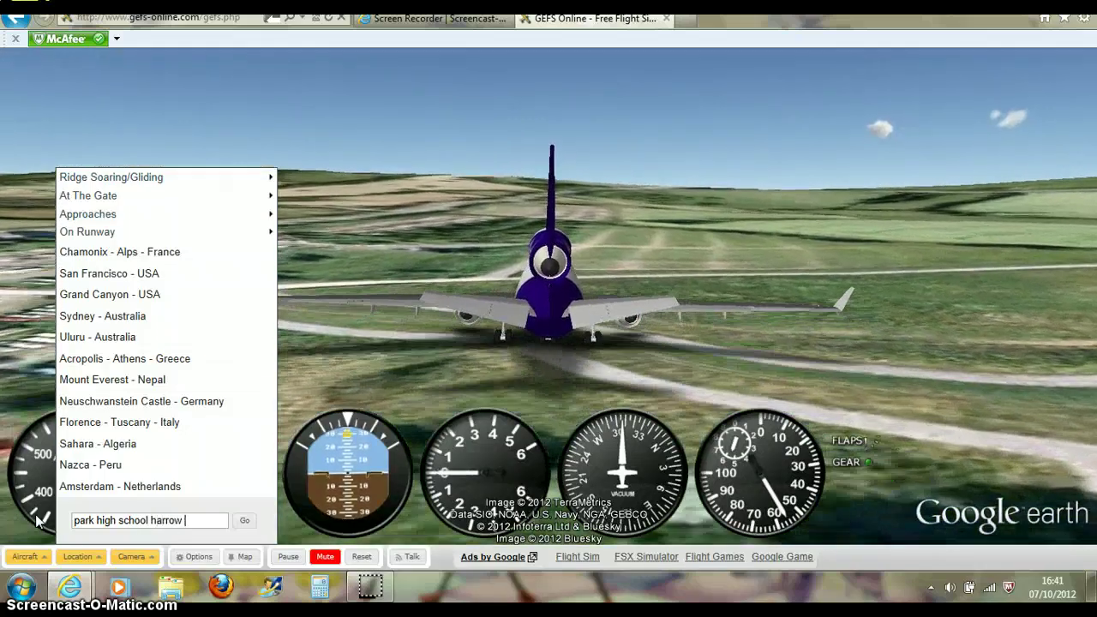
key(Return)
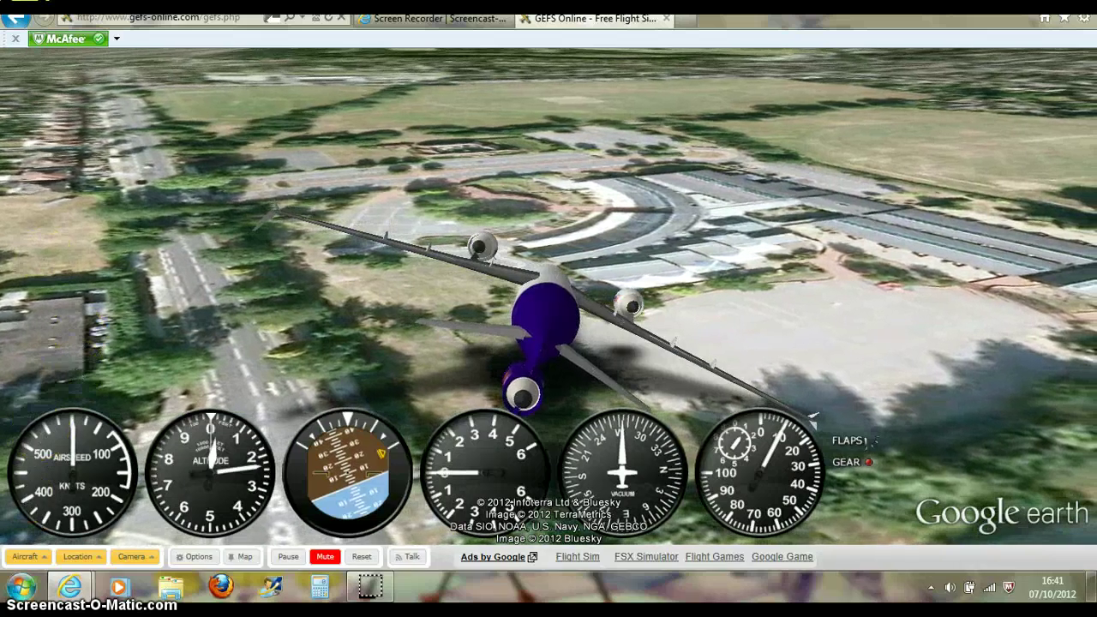
Step: Reopen the Location destination list with its search box cleared
click(79, 557)
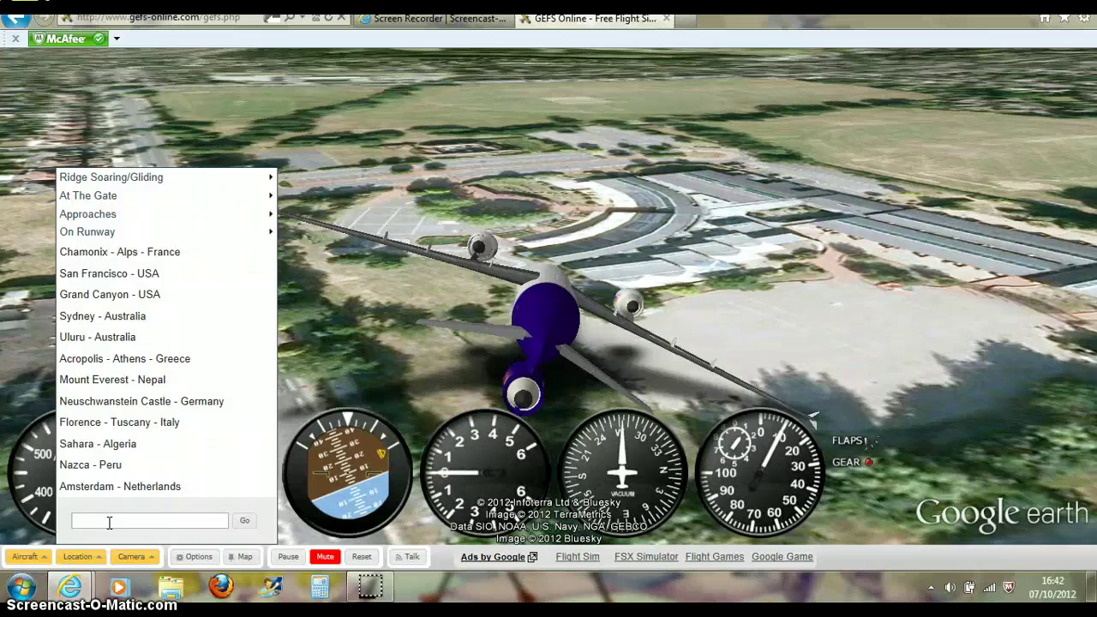
Step: Fly to Iceland by correcting 'icland' to 'iceland', then select that entry for replacement
click(109, 523)
text(ic)
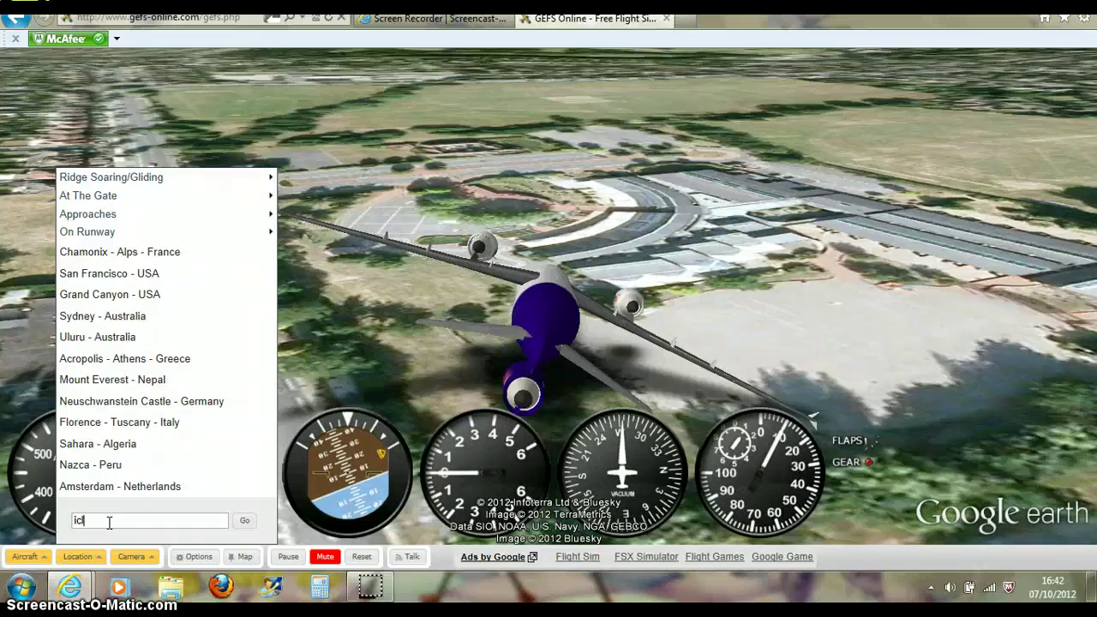
text(and)
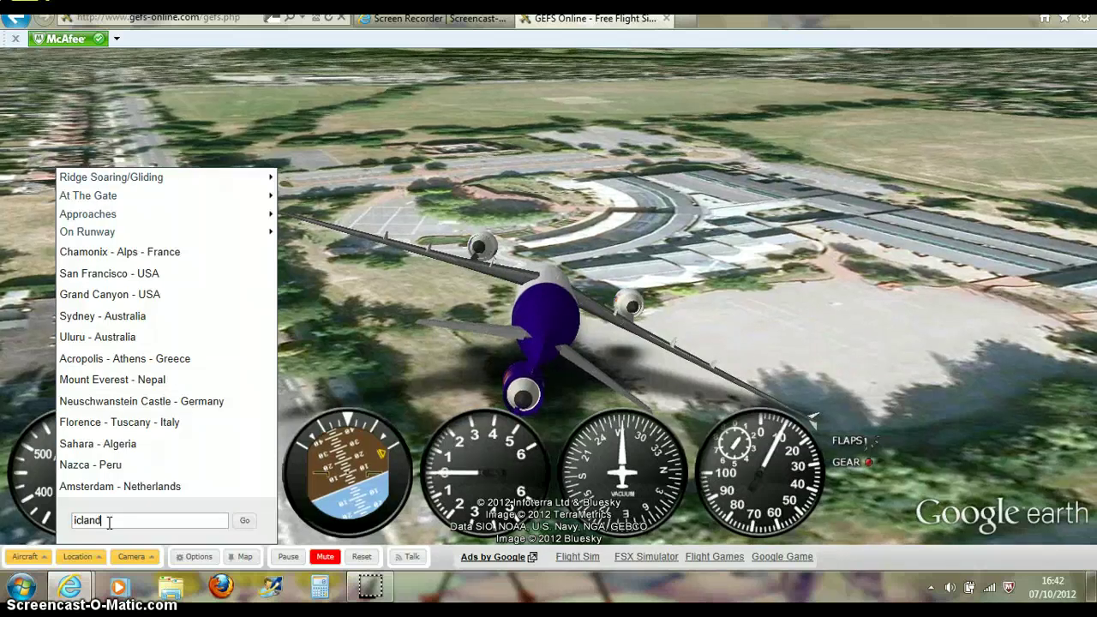
key(Return)
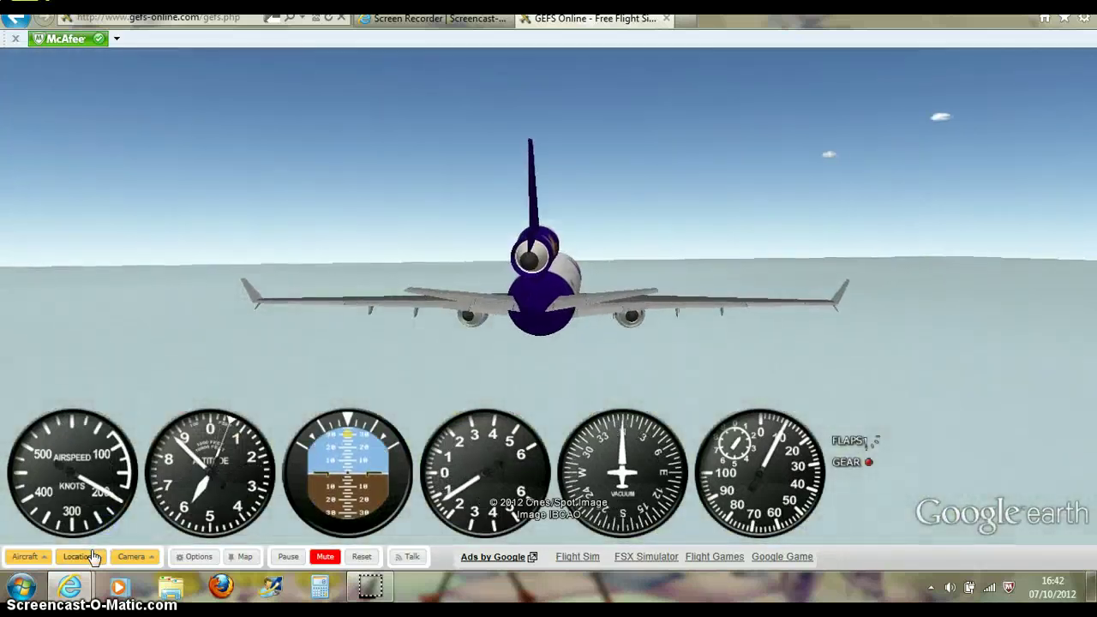
click(77, 556)
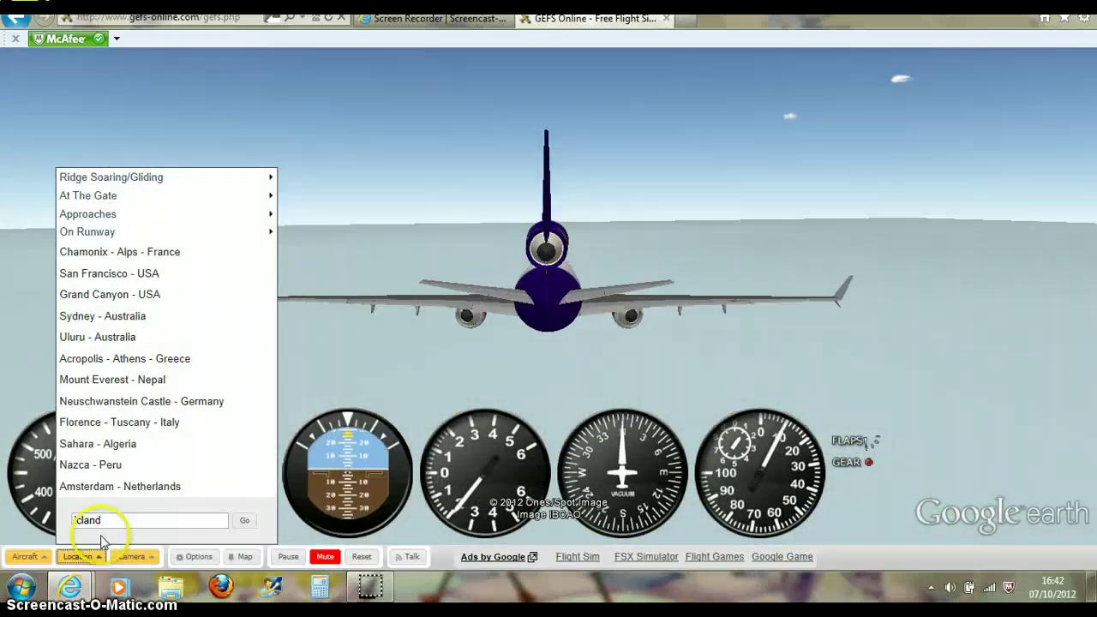
click(75, 521)
click(83, 520)
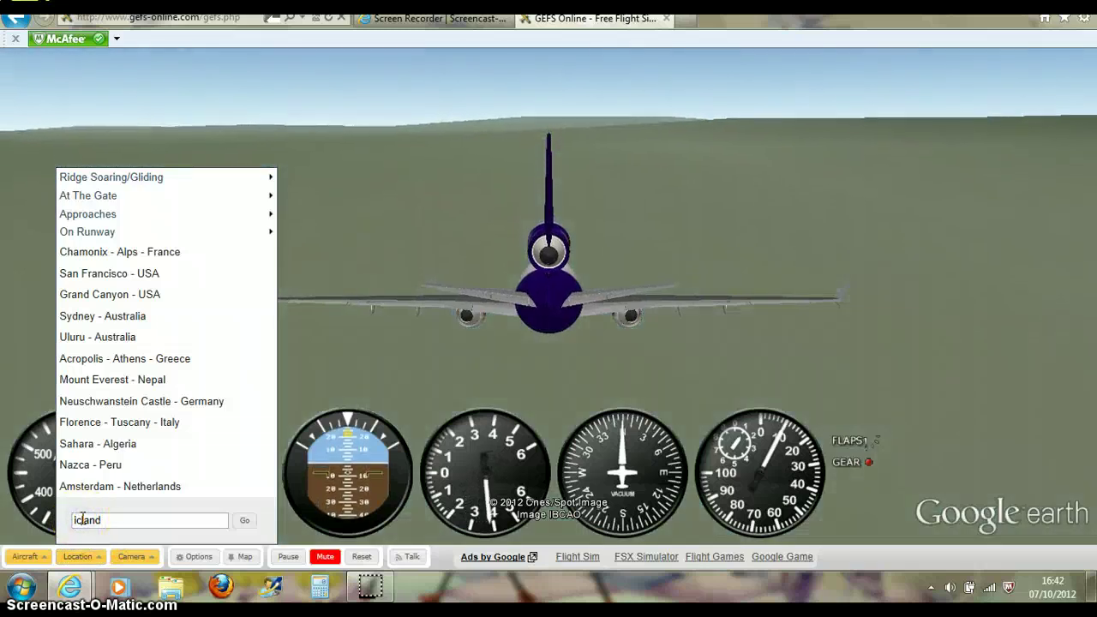
text(e)
key(Return)
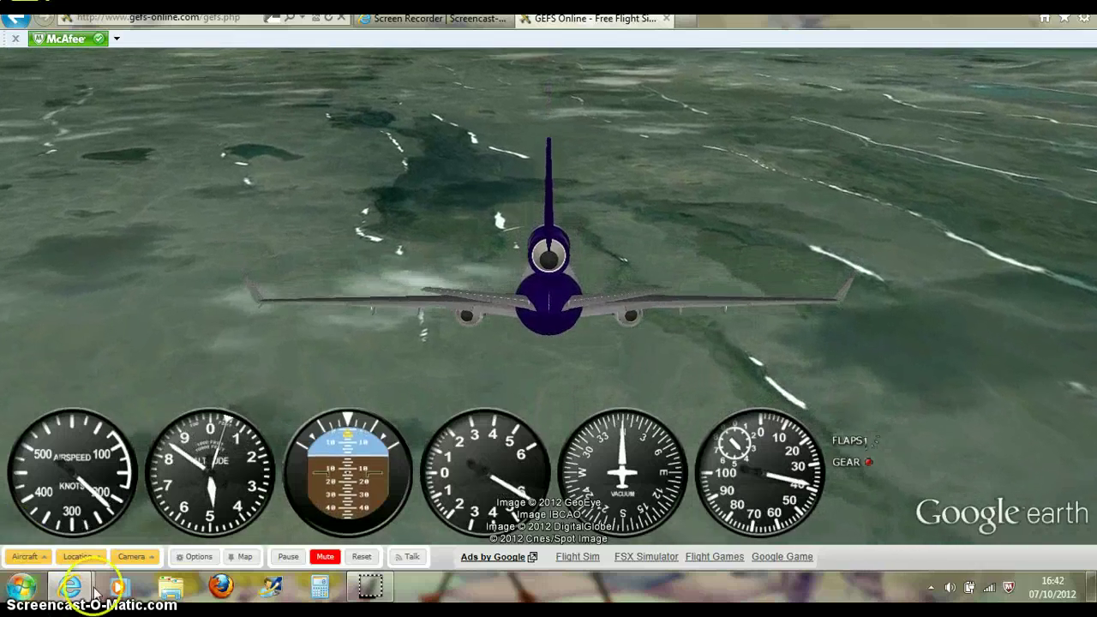
click(80, 557)
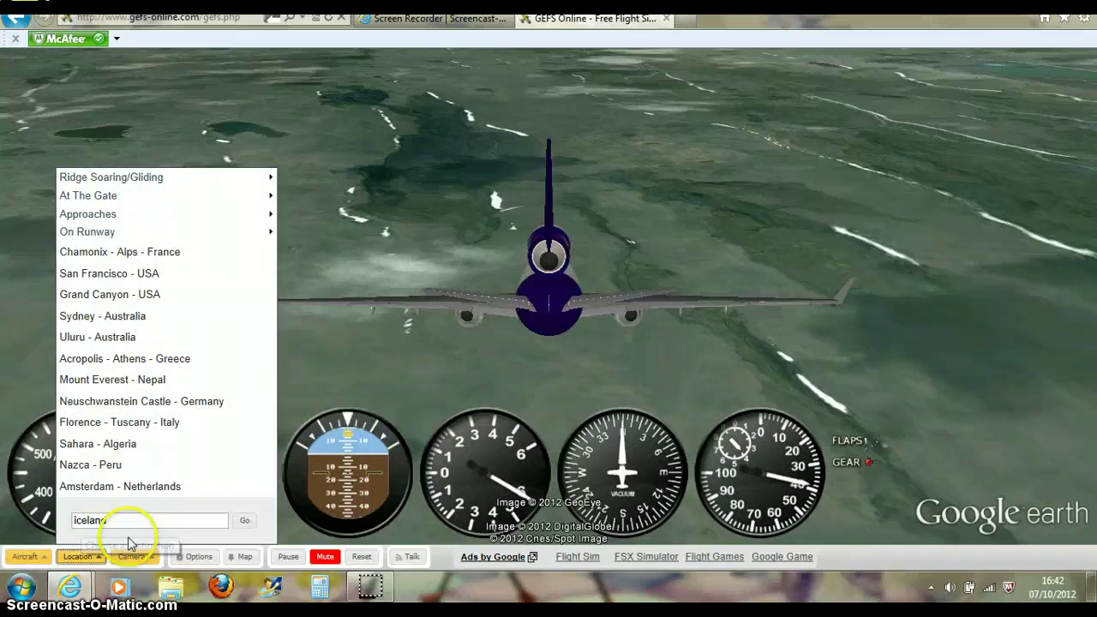
drag(134, 521, 69, 518)
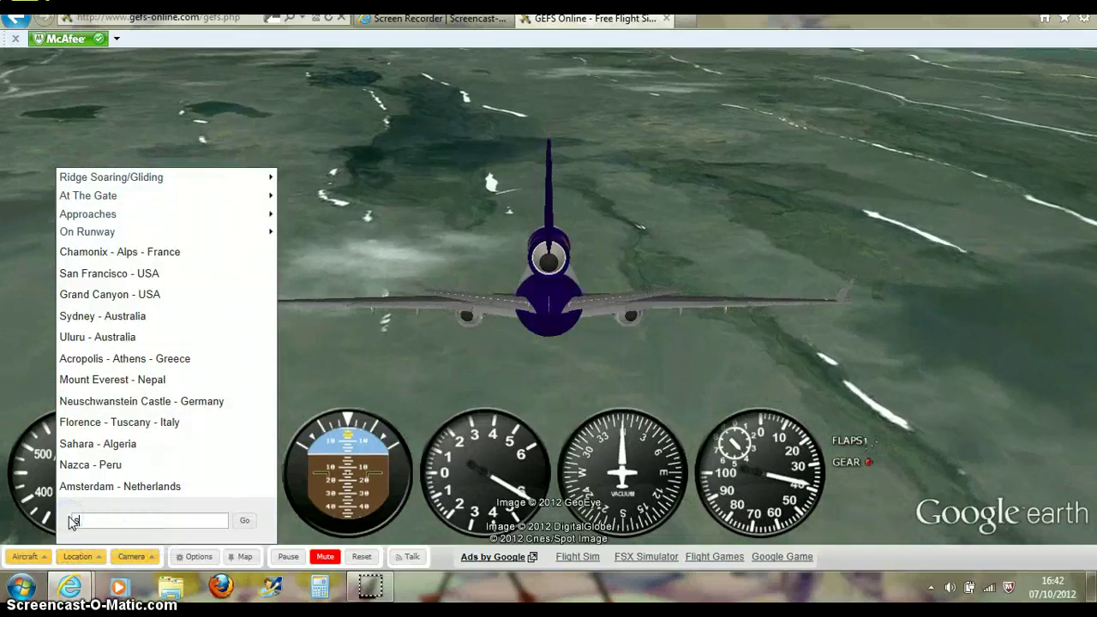
text(snow)
Step: Submit the new destination and keep flying over open ocean with gear down
key(Return)
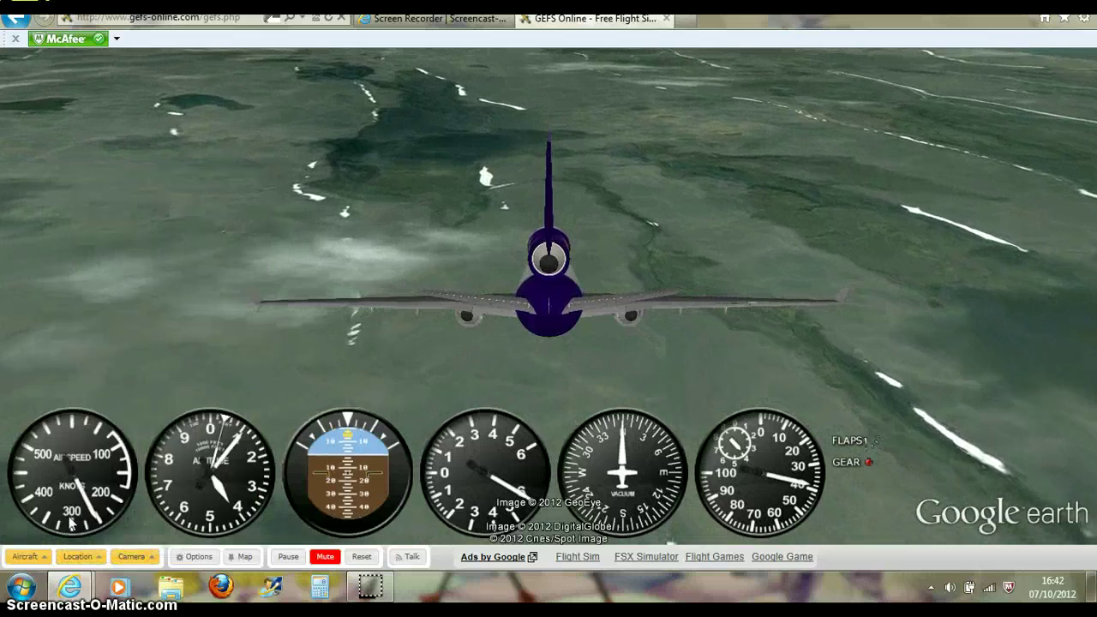